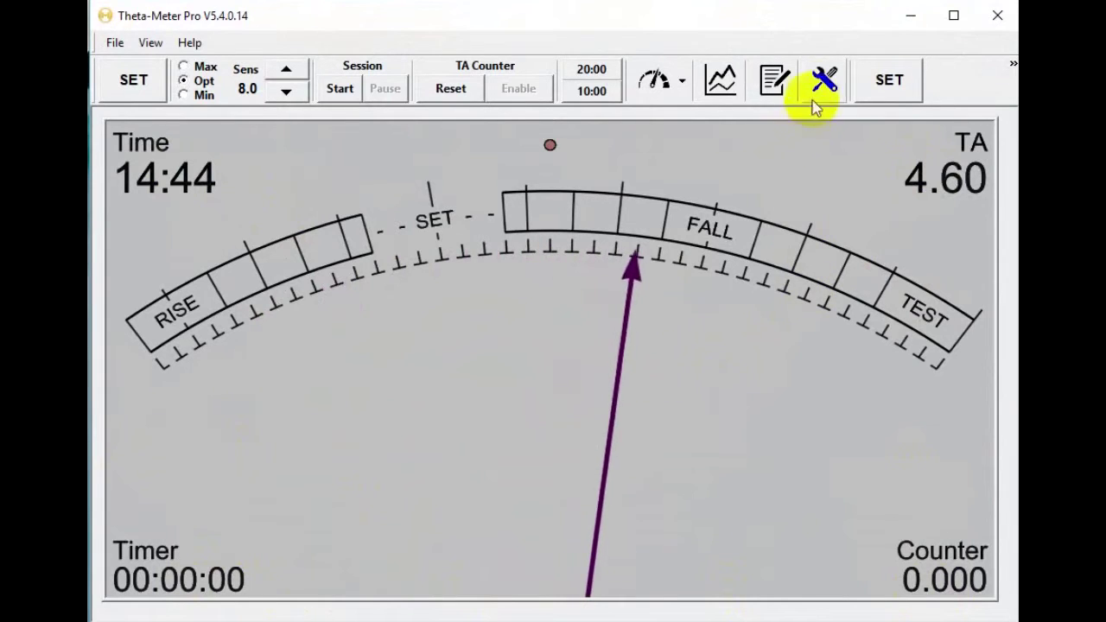
# Step: Apply the Theta-Meter USB 2nd and 3rd Generation hardware option in the settings and restart the program
pyautogui.click(819, 79)
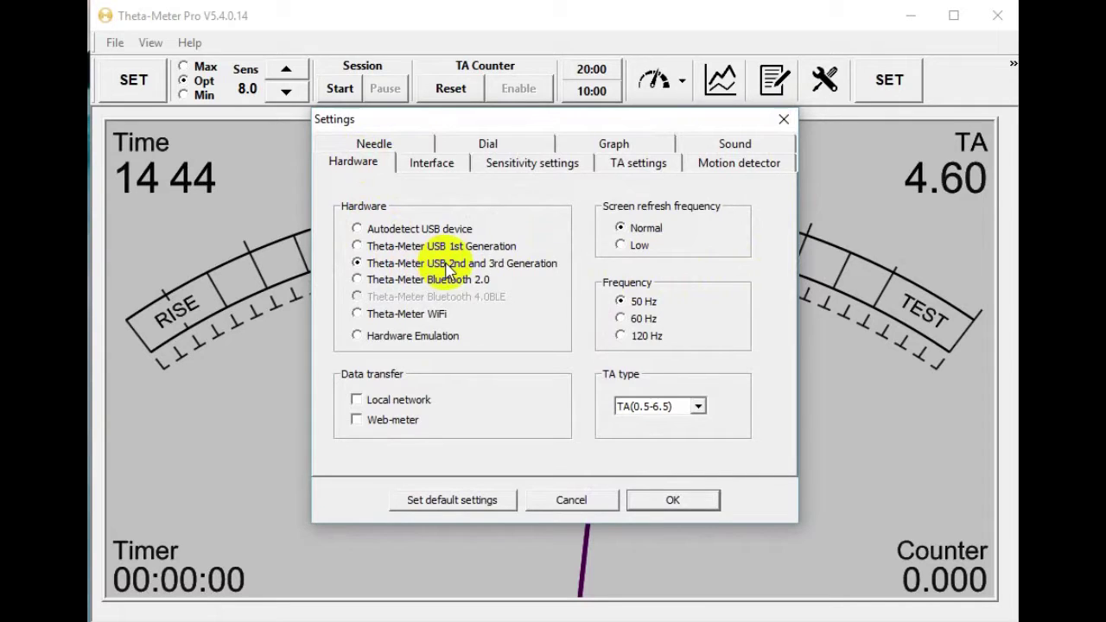
pyautogui.click(674, 501)
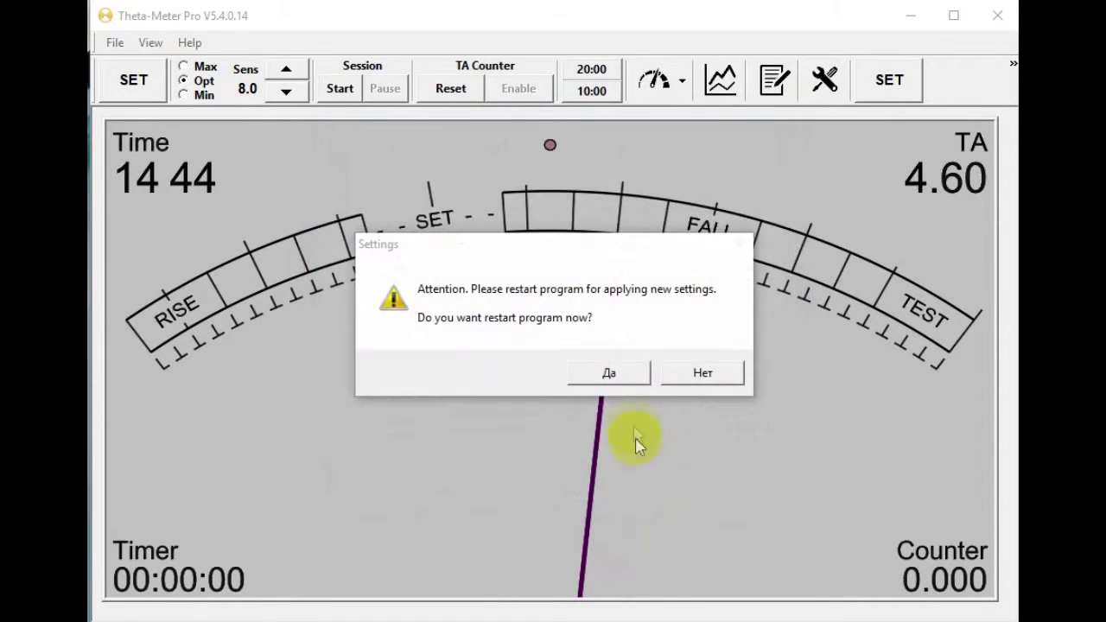
pyautogui.click(616, 377)
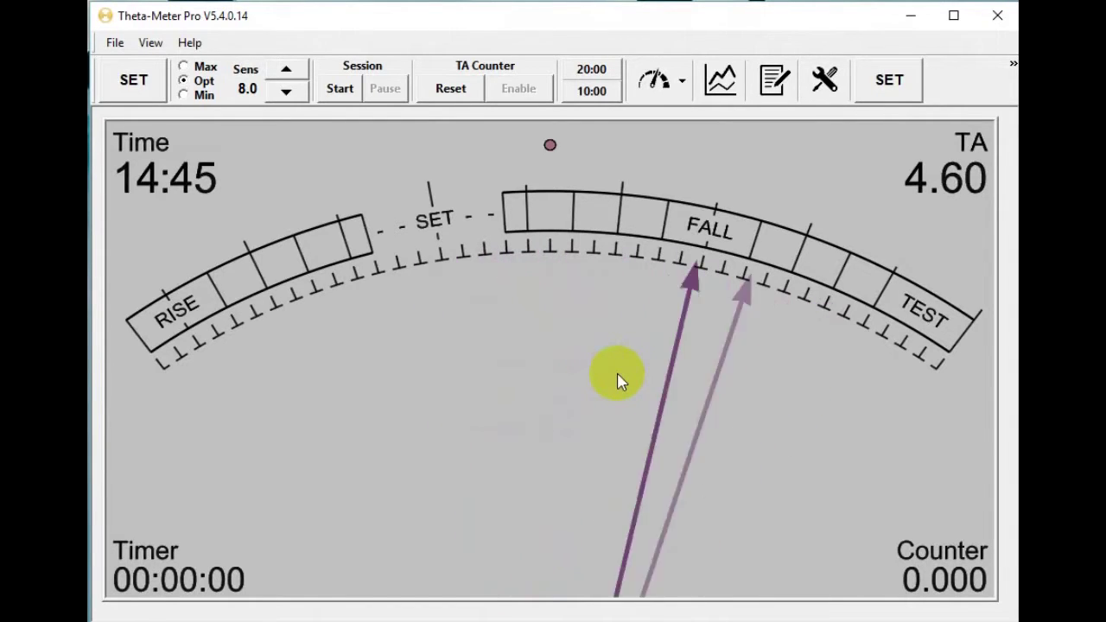
# Step: Reset the needle to the SET position on the dial
pyautogui.click(132, 85)
pyautogui.click(889, 79)
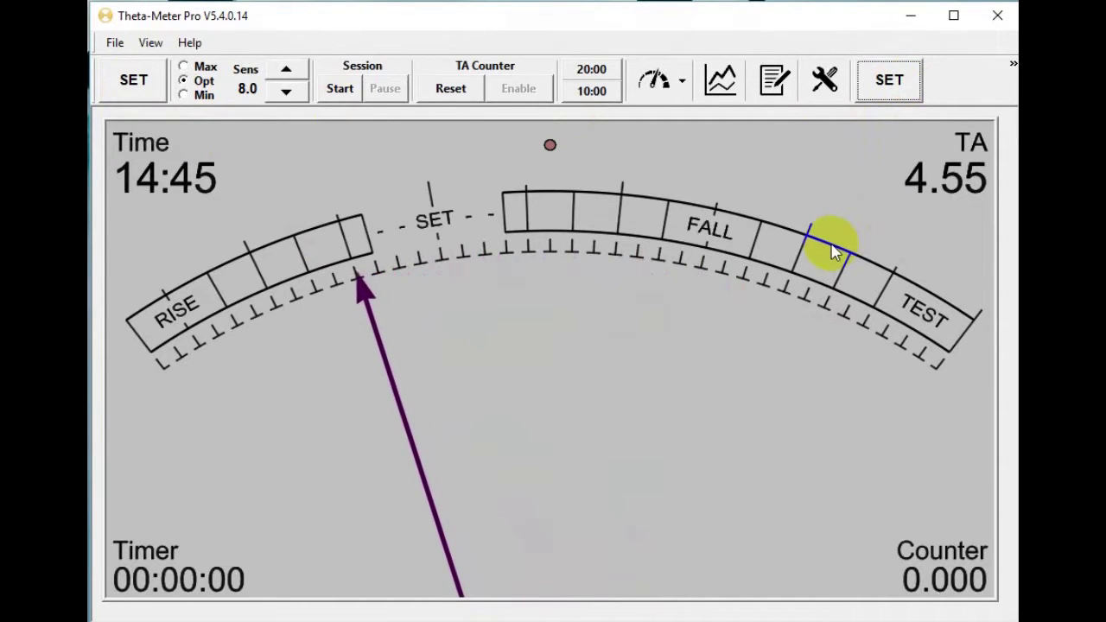
pyautogui.click(639, 379)
pyautogui.click(295, 391)
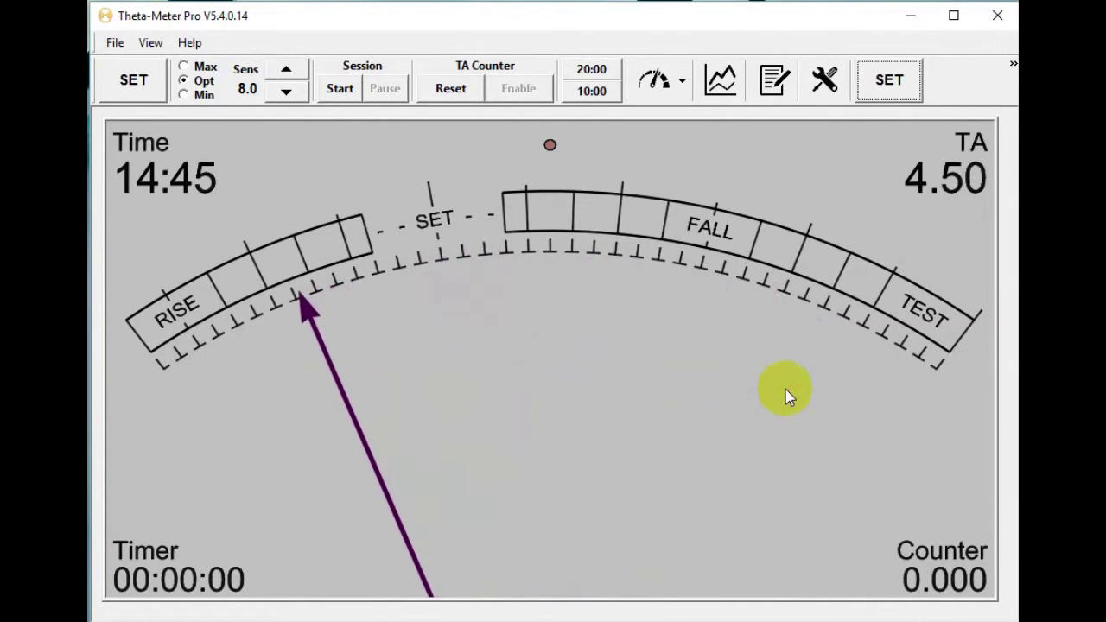
# Step: Switch the interface mode to Beginner and restart the program to apply it
pyautogui.click(824, 82)
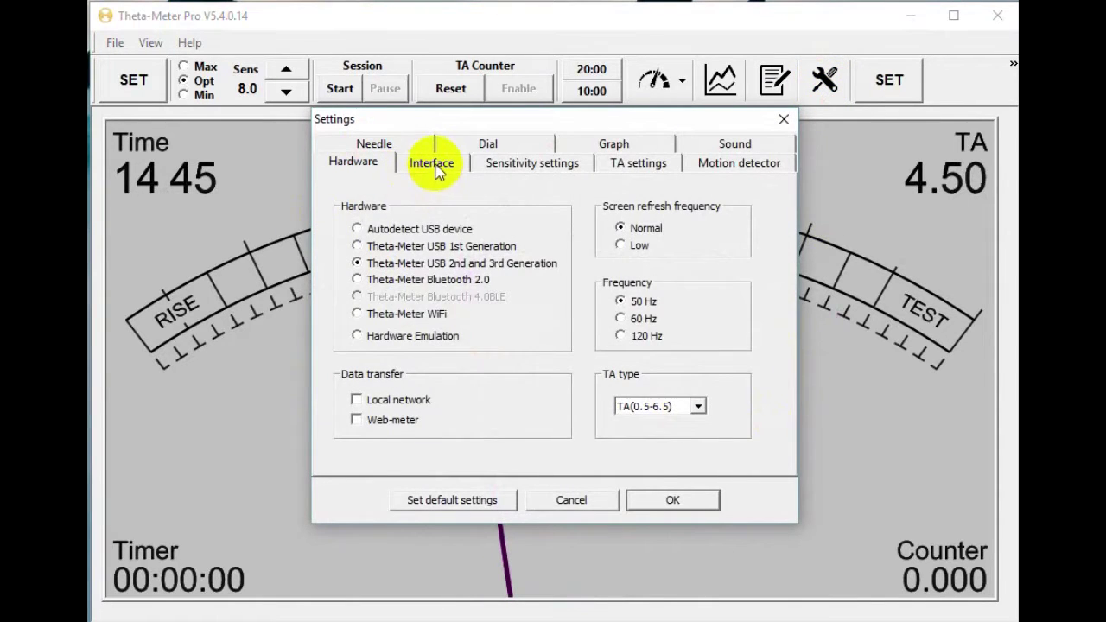
pyautogui.click(433, 165)
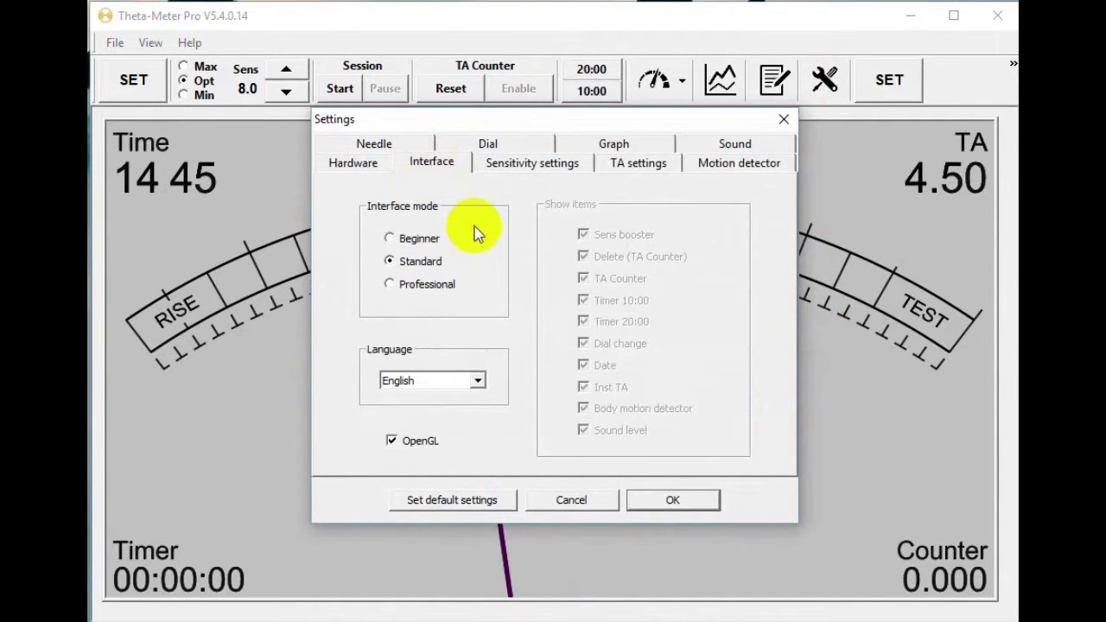
pyautogui.click(390, 239)
pyautogui.click(672, 500)
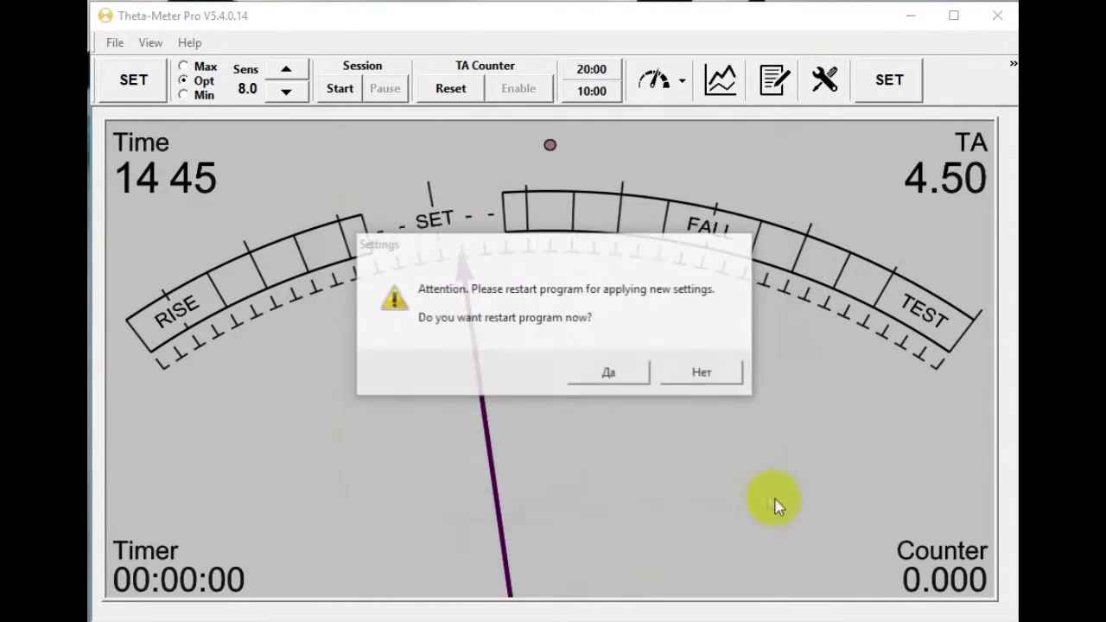
pyautogui.click(576, 373)
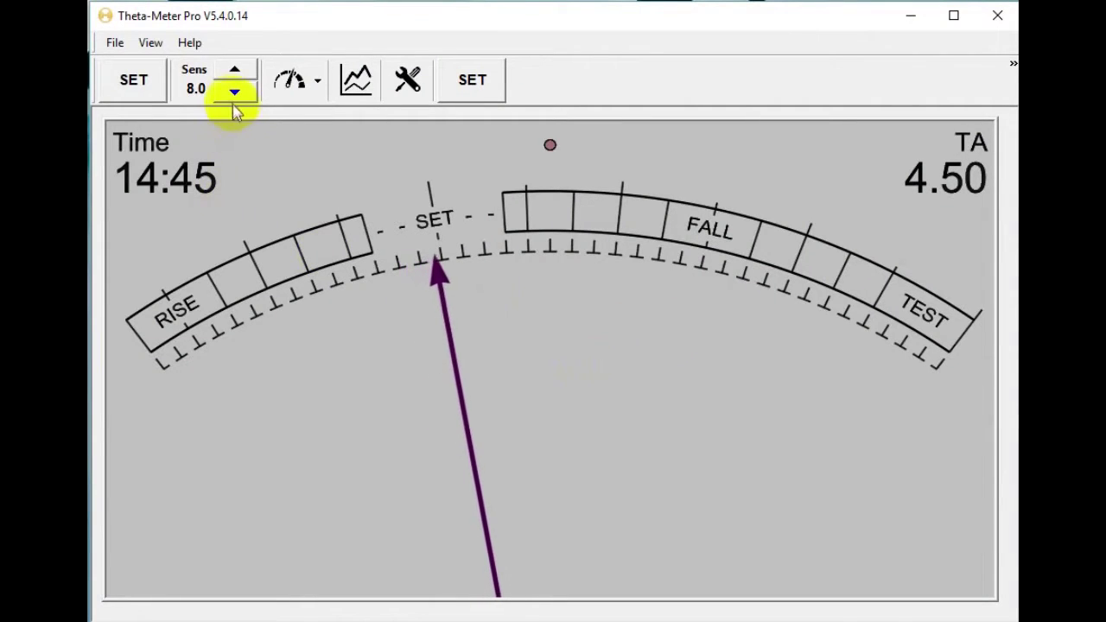
# Step: Try the dial style and graph toggles of the Beginner interface, restoring the original view, and reset the needle
pyautogui.click(291, 89)
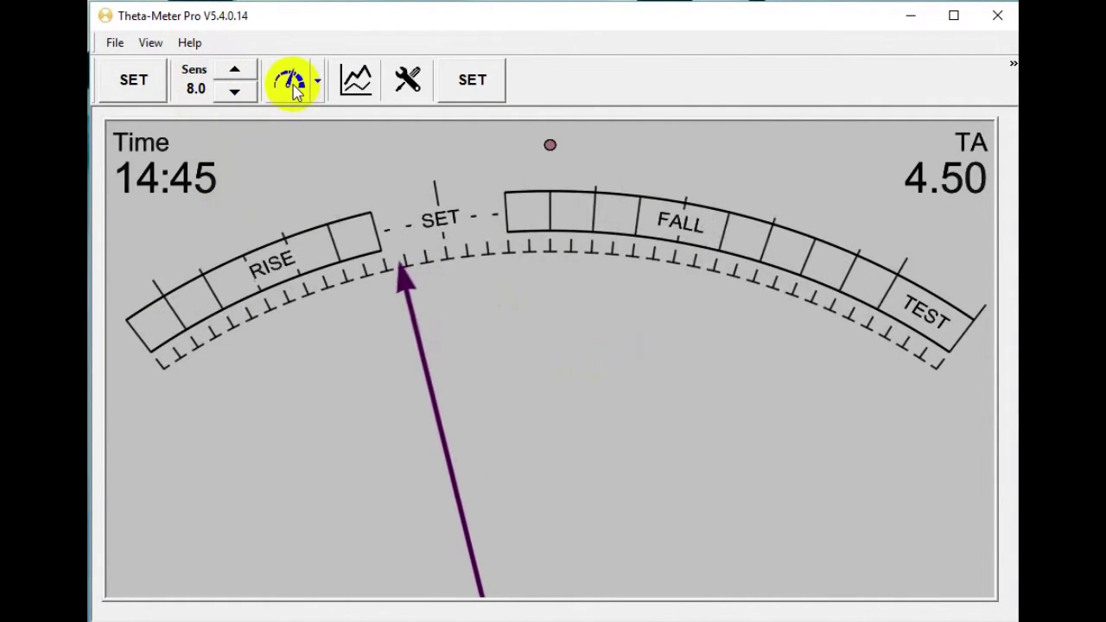
pyautogui.click(293, 88)
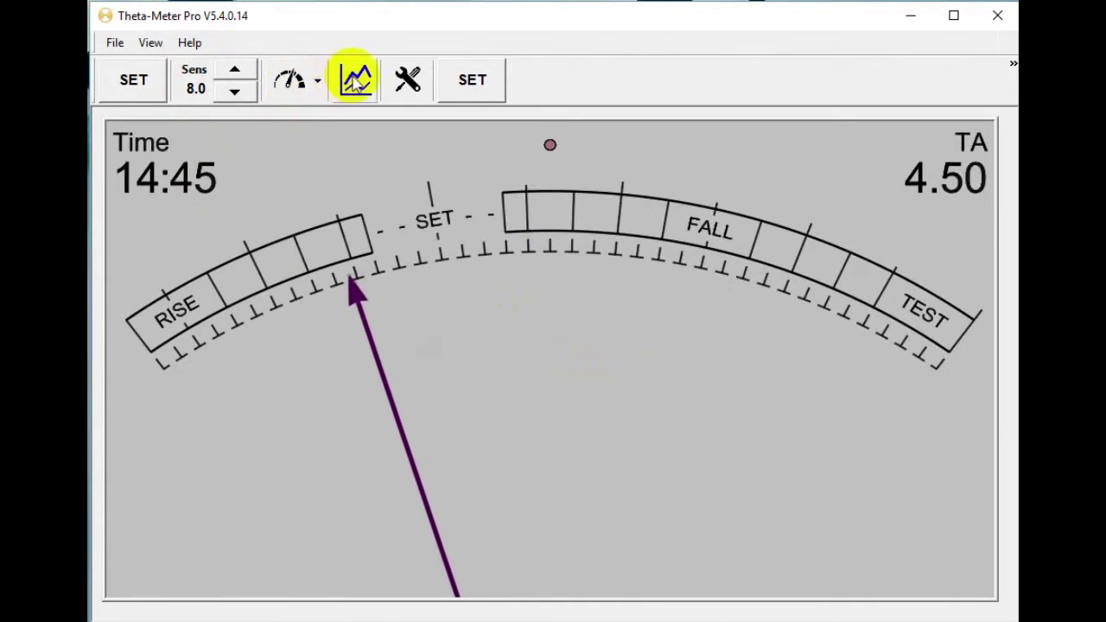
pyautogui.click(355, 82)
pyautogui.click(357, 81)
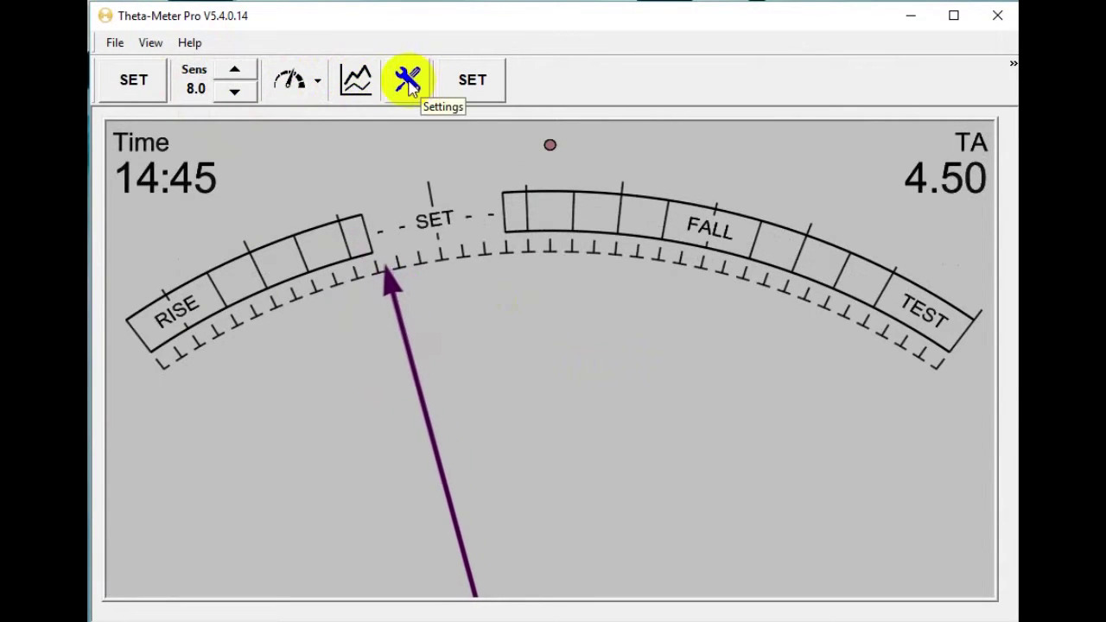
pyautogui.click(470, 84)
pyautogui.click(133, 80)
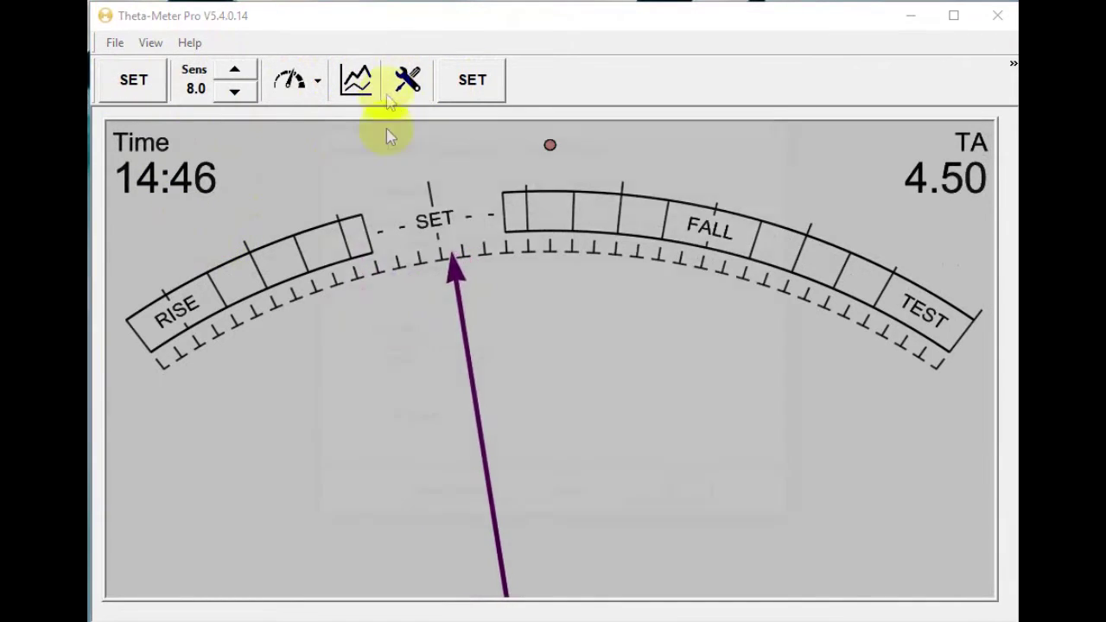
# Step: Change the interface mode to Professional and restart the program to apply it
pyautogui.click(408, 81)
pyautogui.click(390, 267)
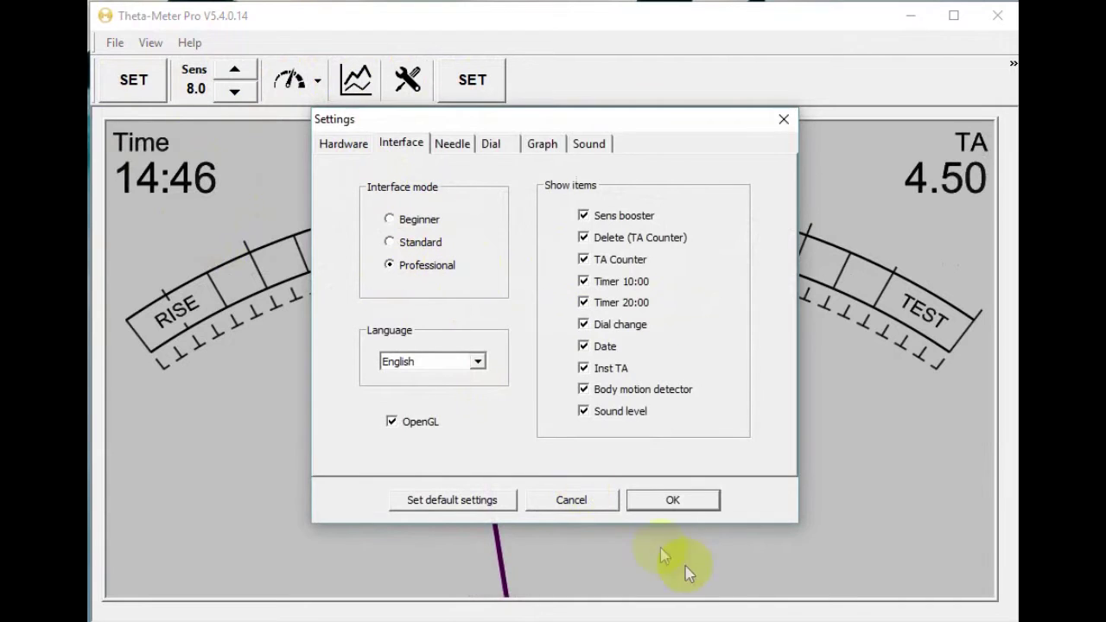
pyautogui.click(683, 503)
pyautogui.click(609, 374)
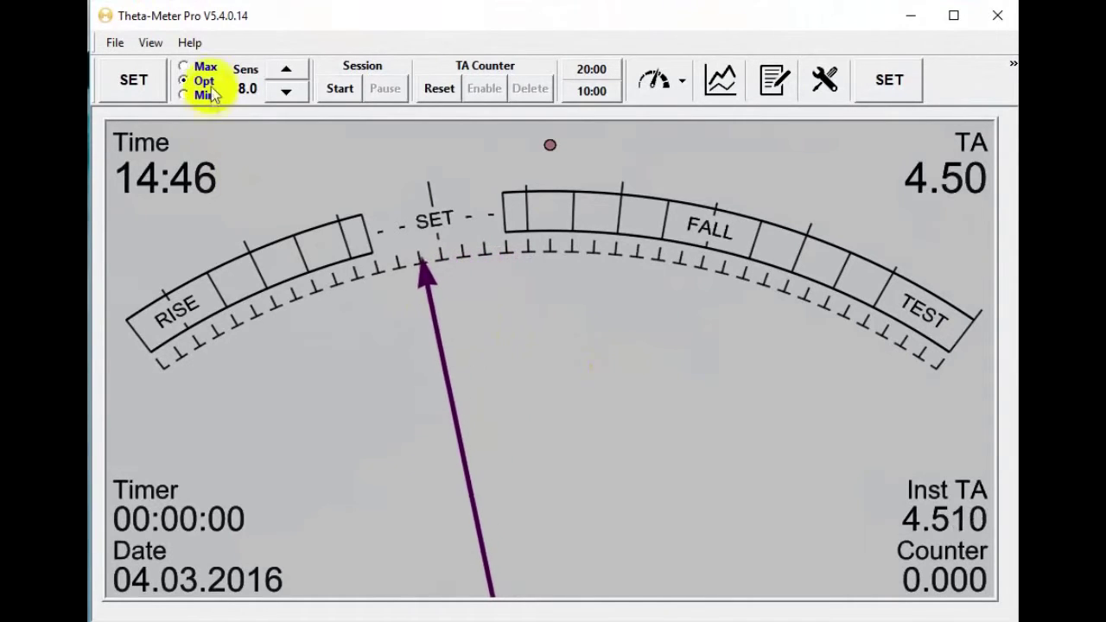
# Step: Lower the sensitivity to 7.0 and start a session, trying the 20:00 countdown and leaving the 10:00 one running
pyautogui.click(294, 93)
pyautogui.click(339, 88)
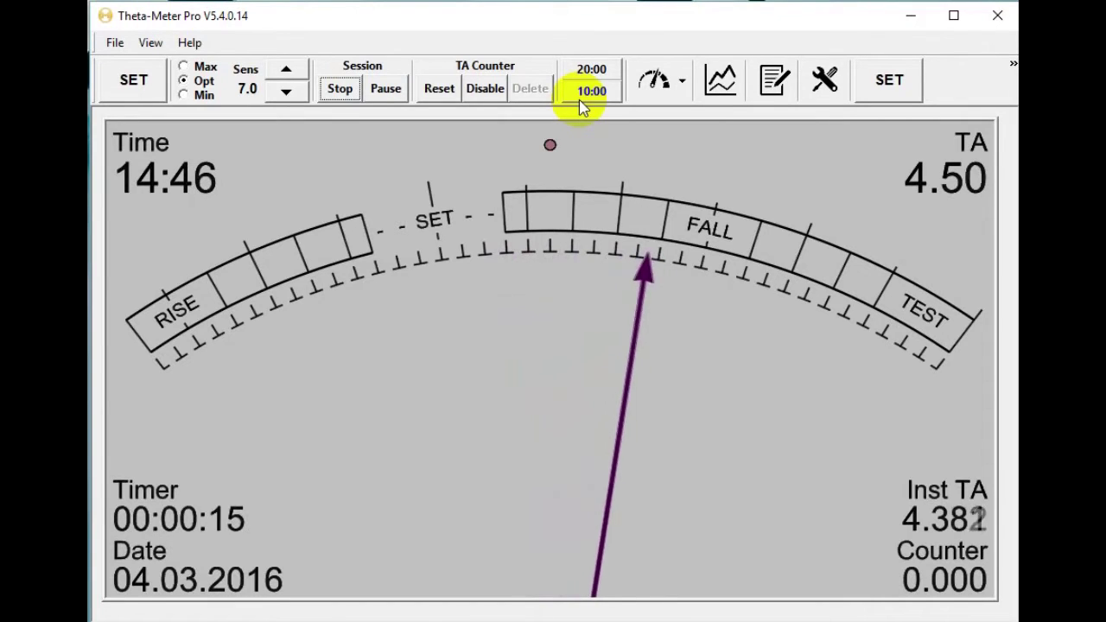
pyautogui.click(591, 77)
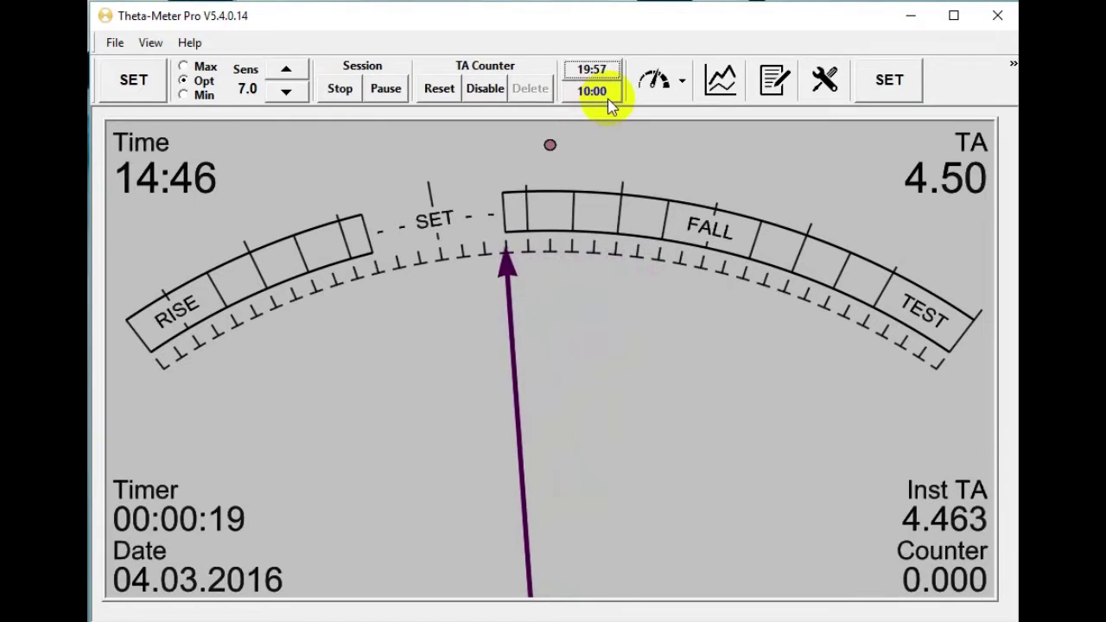
pyautogui.click(605, 99)
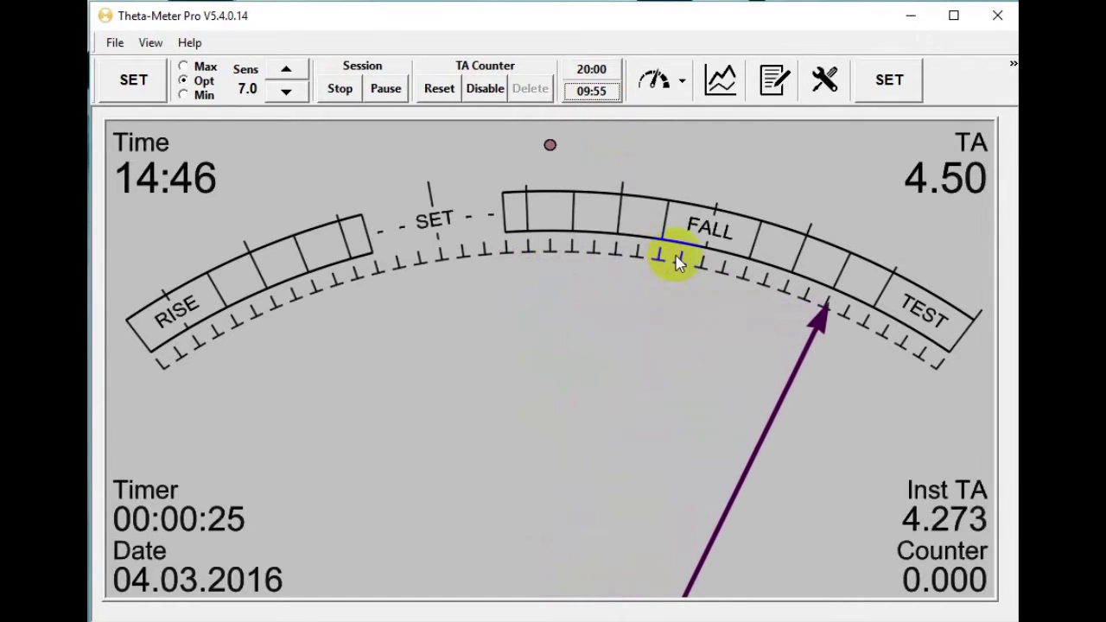
# Step: Cycle the dial style back to the original and toggle the graph on and off during the session
pyautogui.click(659, 88)
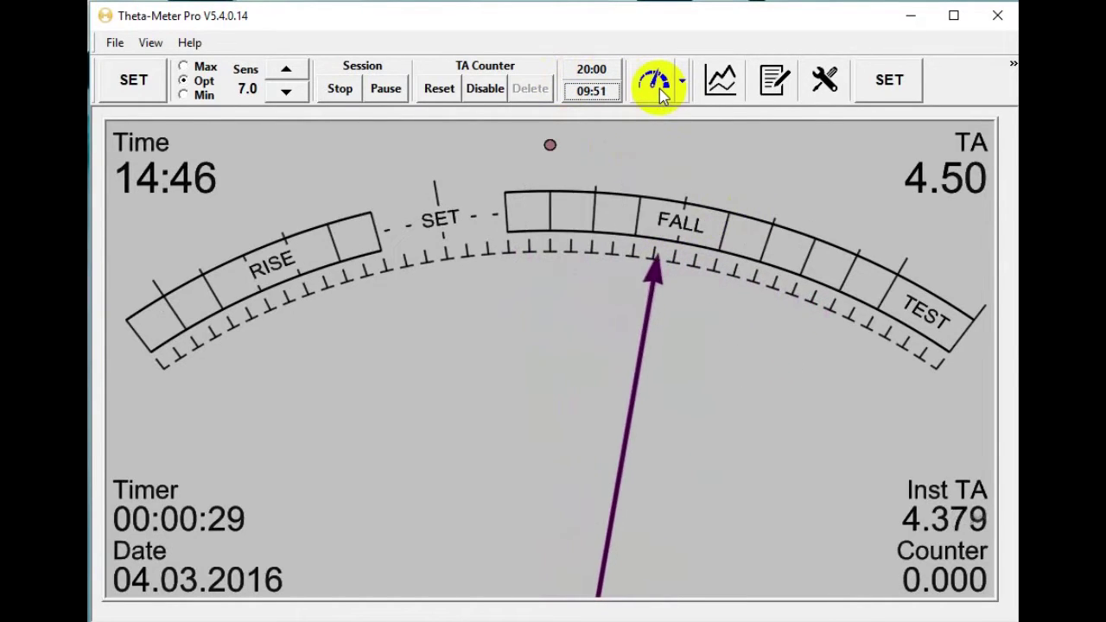
pyautogui.click(659, 88)
pyautogui.click(659, 88)
pyautogui.click(724, 87)
pyautogui.click(726, 90)
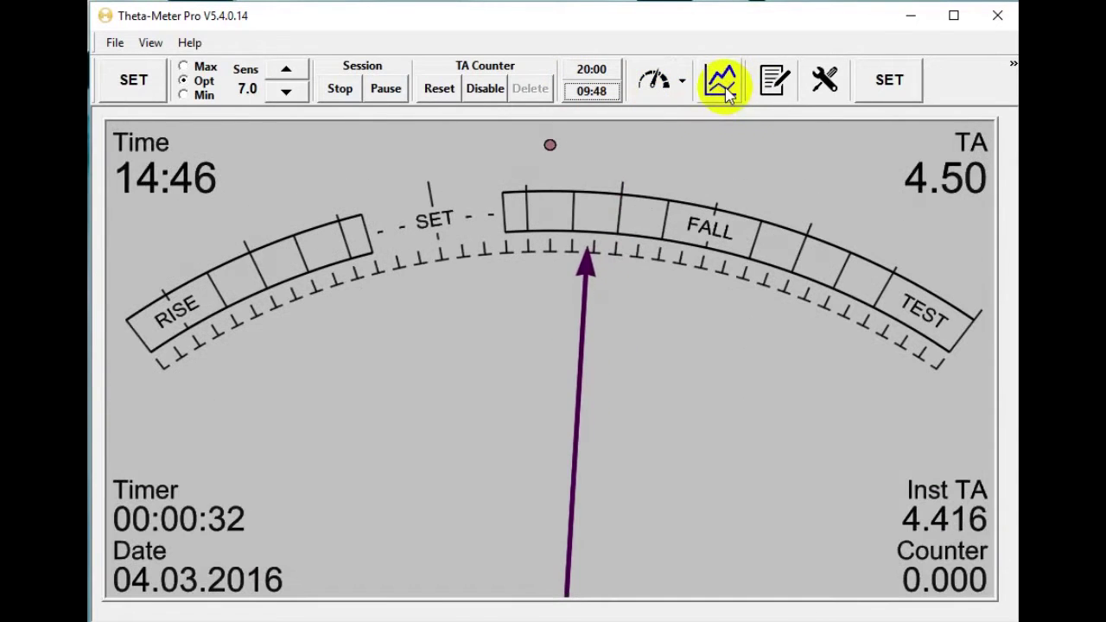
# Step: Show the text editor pane beside the dial and hide it again, twice
pyautogui.click(772, 82)
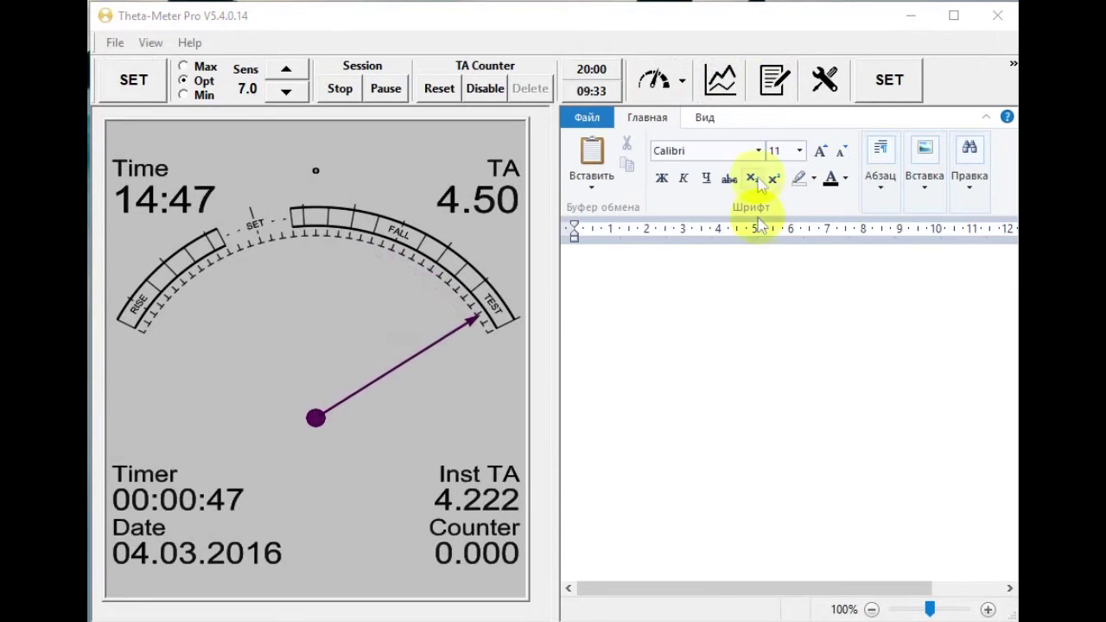
pyautogui.click(771, 81)
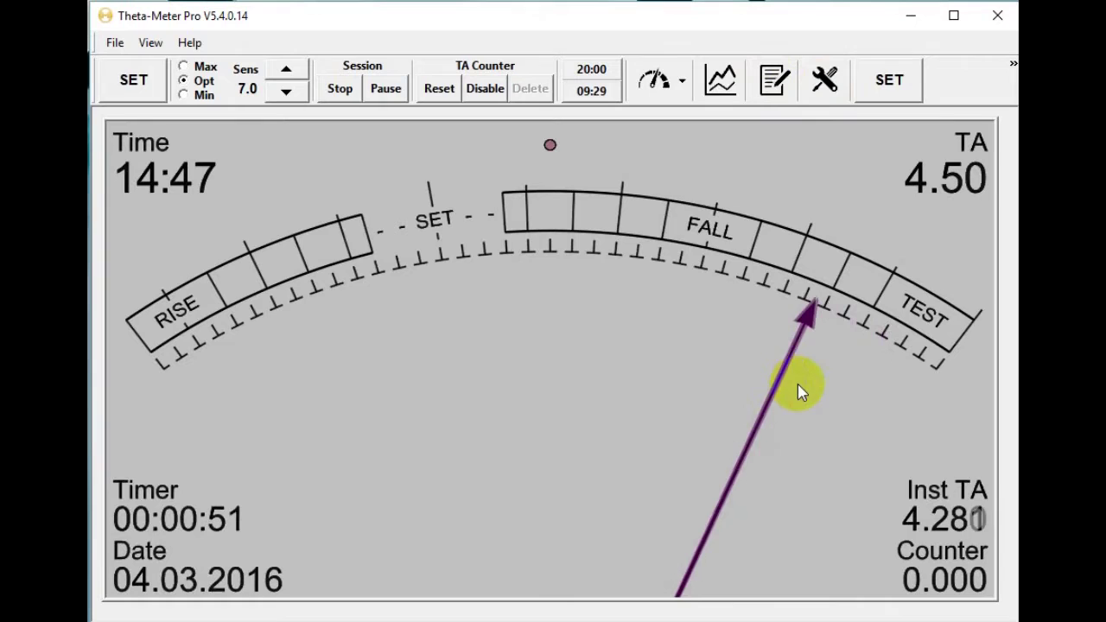
pyautogui.click(112, 43)
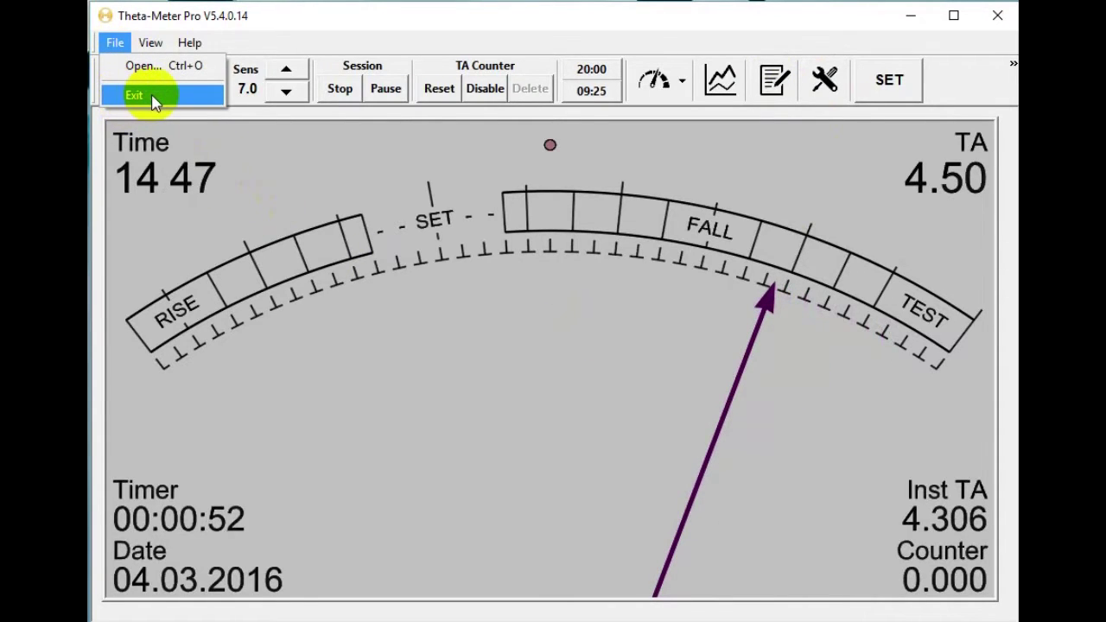
pyautogui.moveTo(148, 50)
pyautogui.click(164, 66)
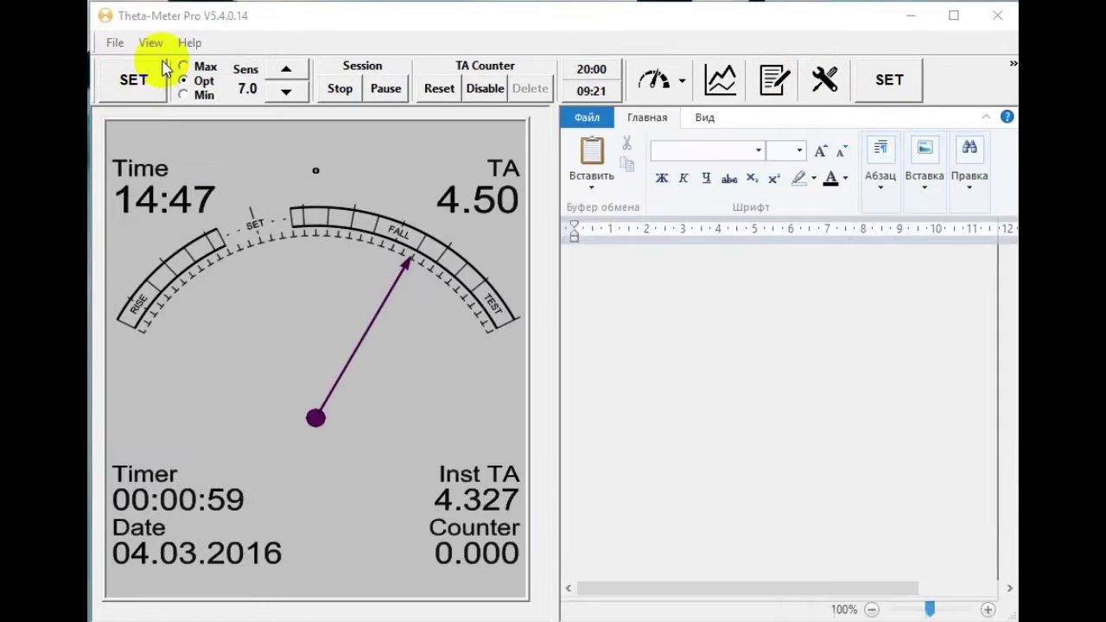
pyautogui.click(146, 43)
pyautogui.click(153, 68)
# Step: Show the Side Bar and use its controls to adjust the TA and set the sensitivity to 9.5
pyautogui.click(150, 42)
pyautogui.click(153, 90)
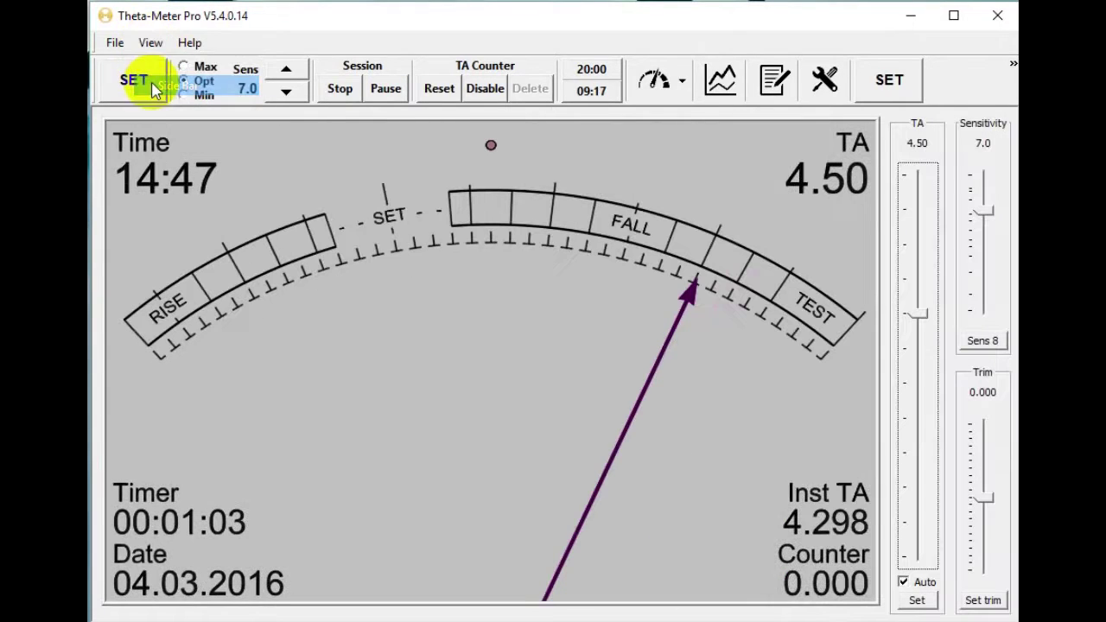
pyautogui.moveTo(919, 335); pyautogui.dragTo(917, 302)
pyautogui.moveTo(988, 218)
pyautogui.mouseDown()
pyautogui.moveTo(982, 203)
pyautogui.moveTo(985, 216)
pyautogui.mouseUp()
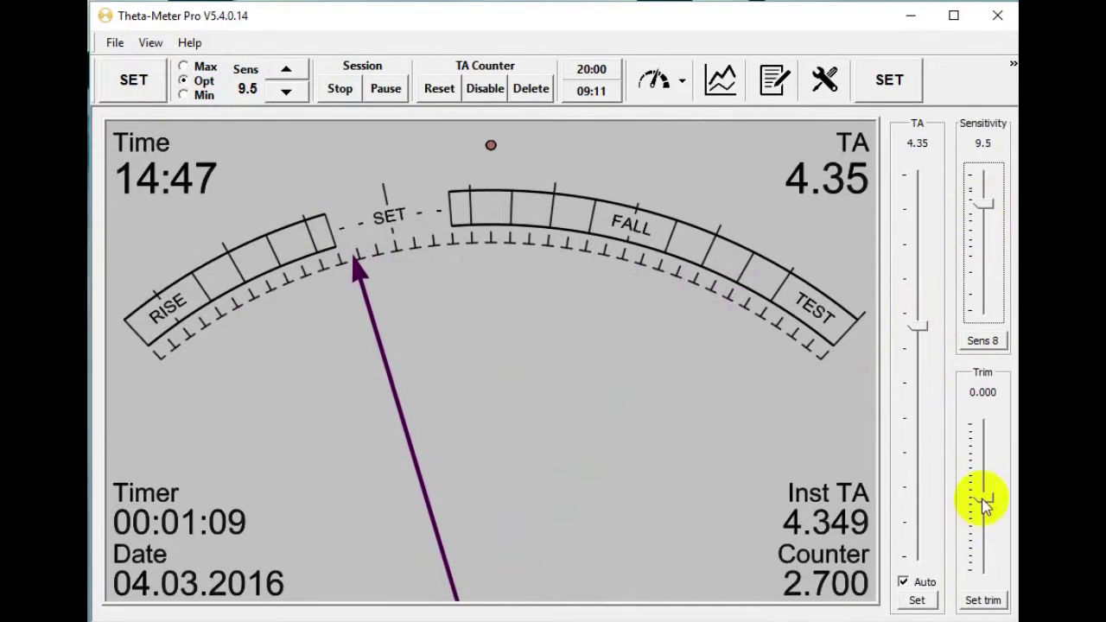
pyautogui.click(917, 600)
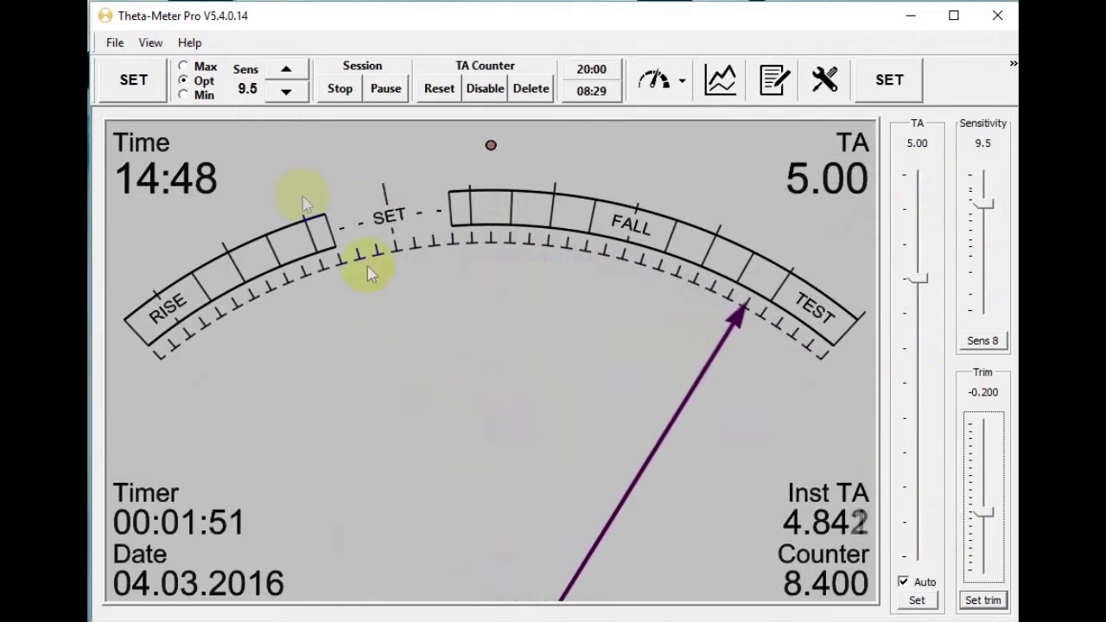
# Step: Hide the Side Bar and display the Graph window below the dial
pyautogui.click(152, 43)
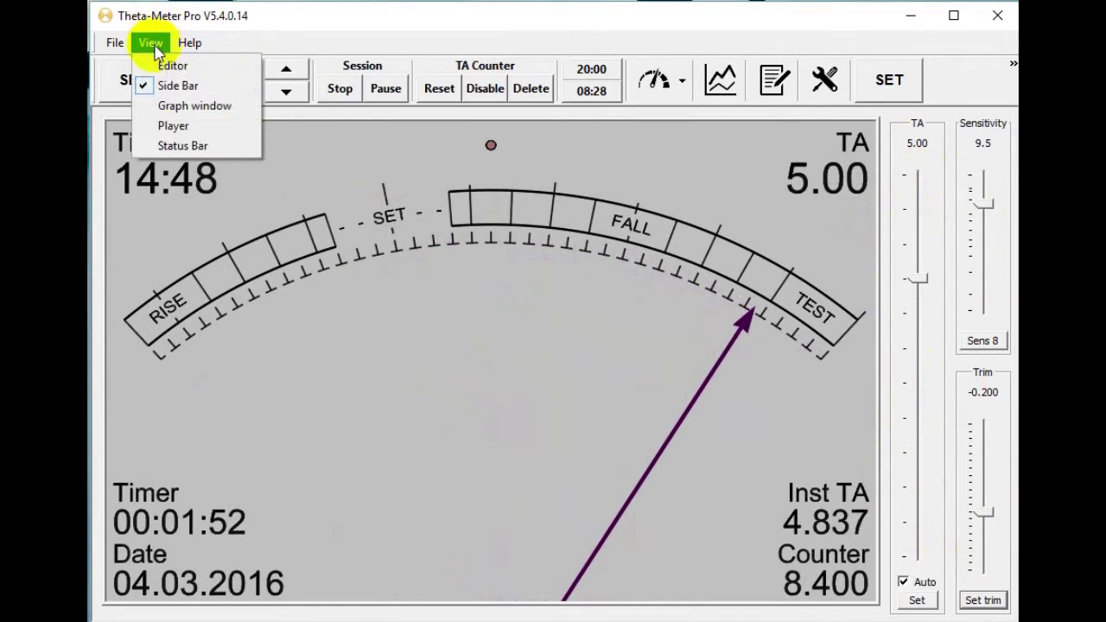
pyautogui.click(145, 86)
pyautogui.click(147, 44)
pyautogui.click(210, 105)
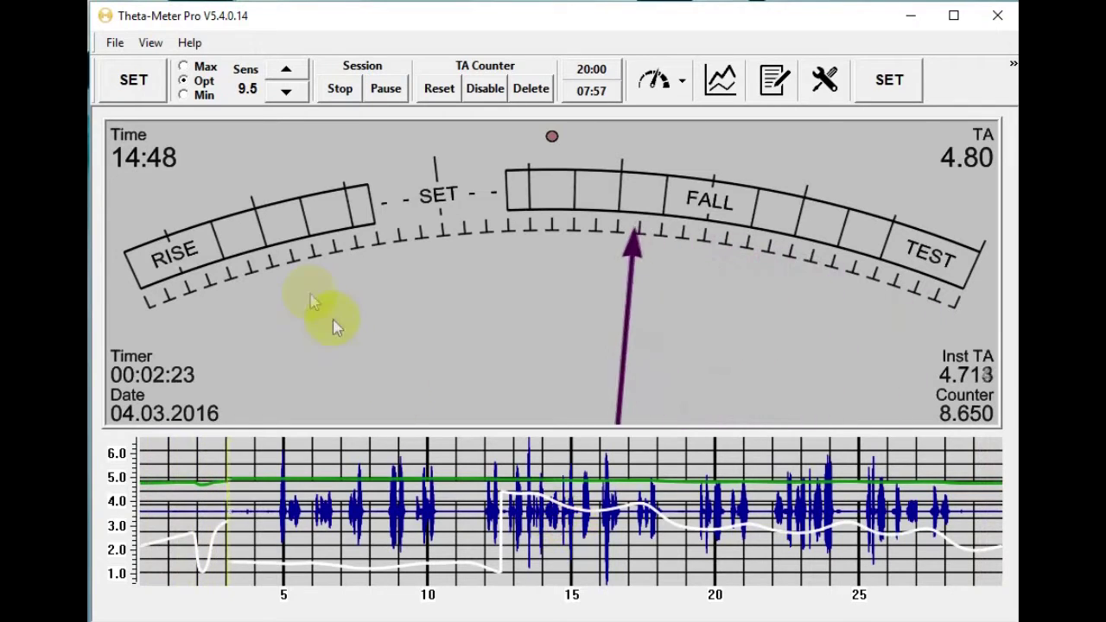
# Step: Display the Player controls and the Status Bar beneath the graph
pyautogui.click(150, 43)
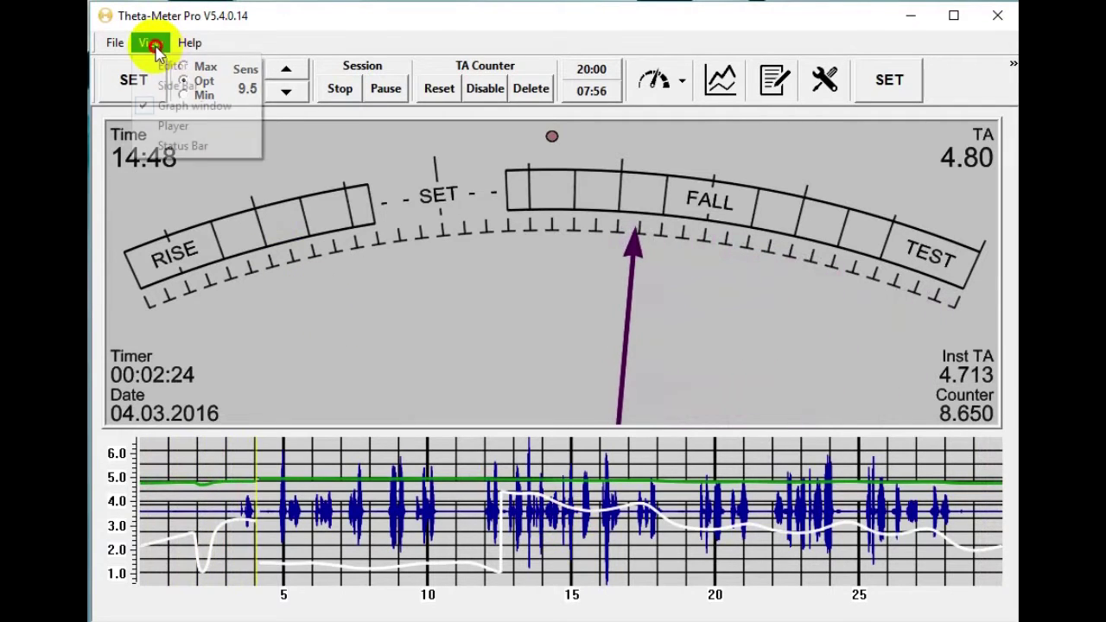
pyautogui.click(192, 128)
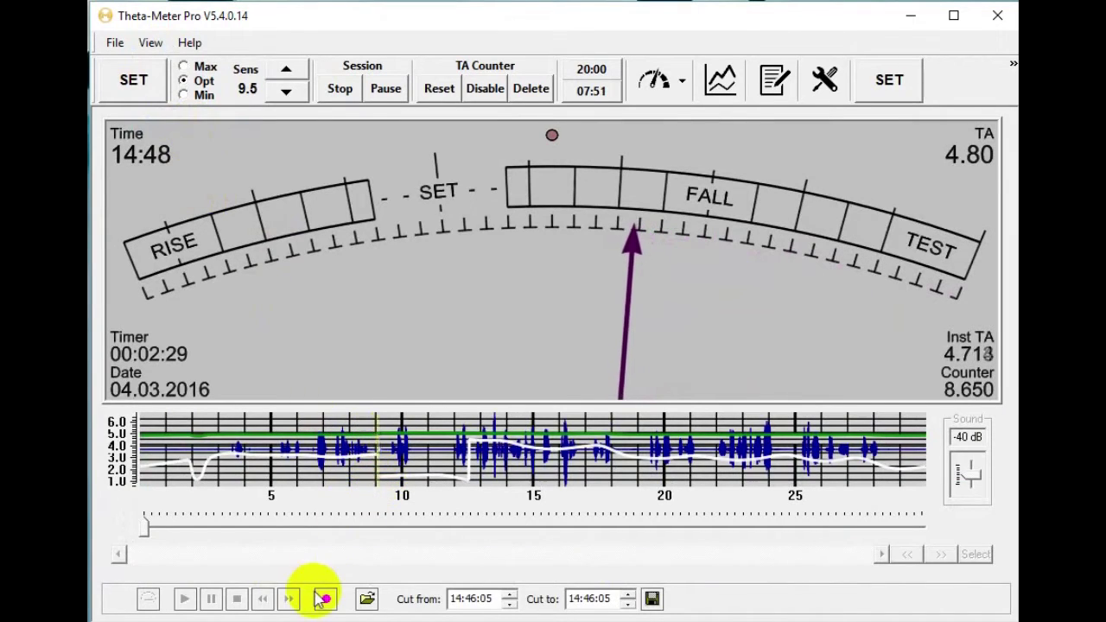
pyautogui.click(152, 45)
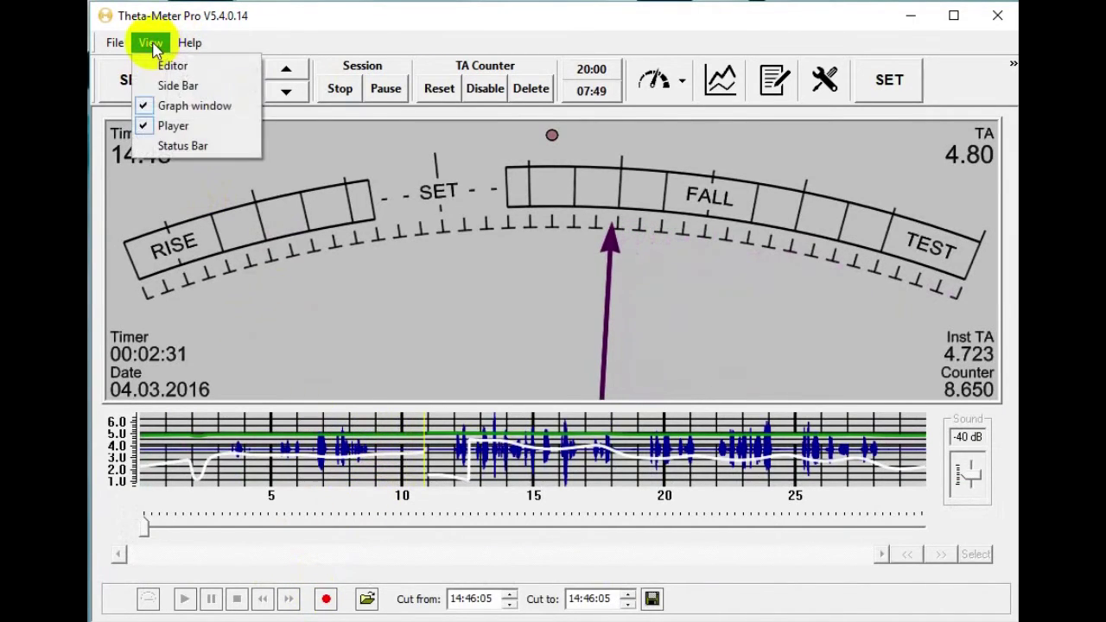
pyautogui.click(158, 147)
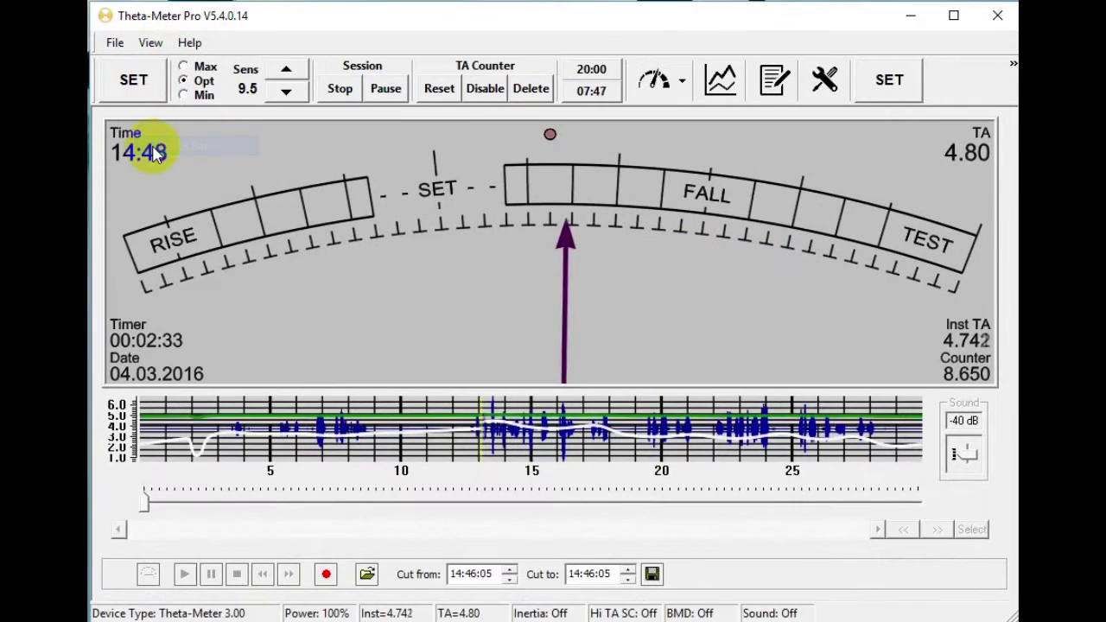
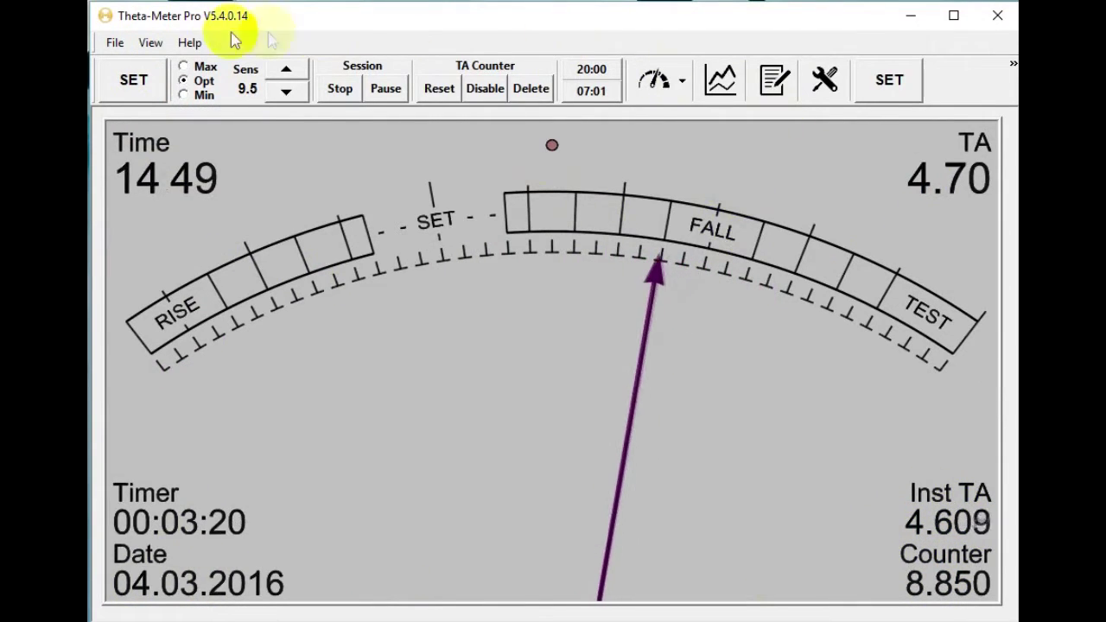
# Step: Hide the Timer 10:00, Timer 20:00 and Inst TA items in the interface settings
pyautogui.click(823, 81)
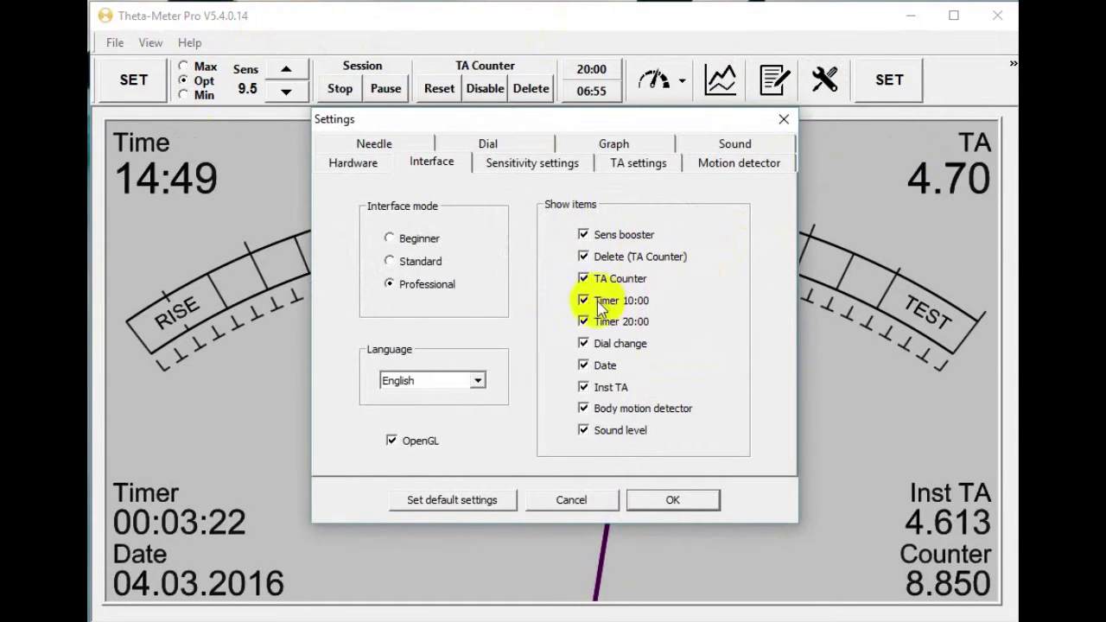
pyautogui.click(584, 321)
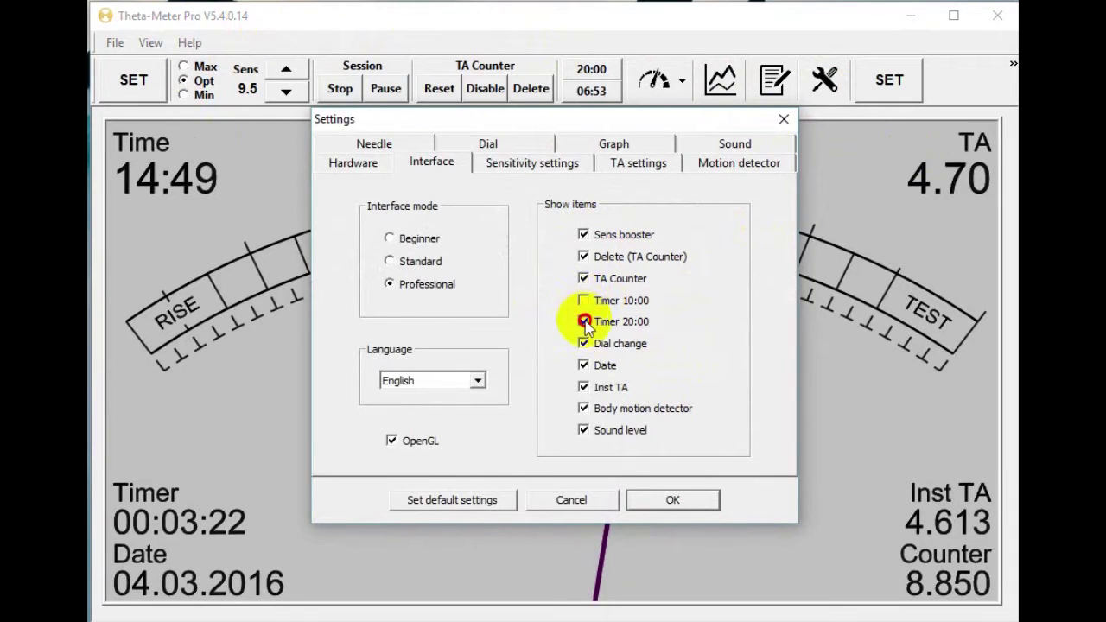
pyautogui.click(672, 501)
pyautogui.click(610, 370)
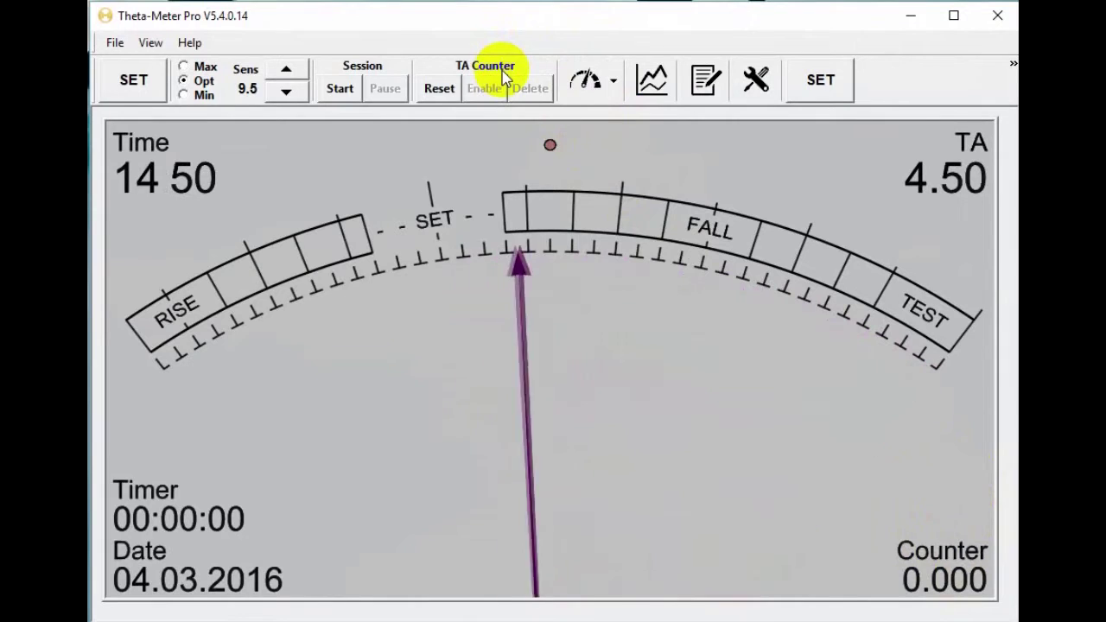
# Step: Start a session, reset the needle, open the session summary and cancel it to keep the session running
pyautogui.click(339, 90)
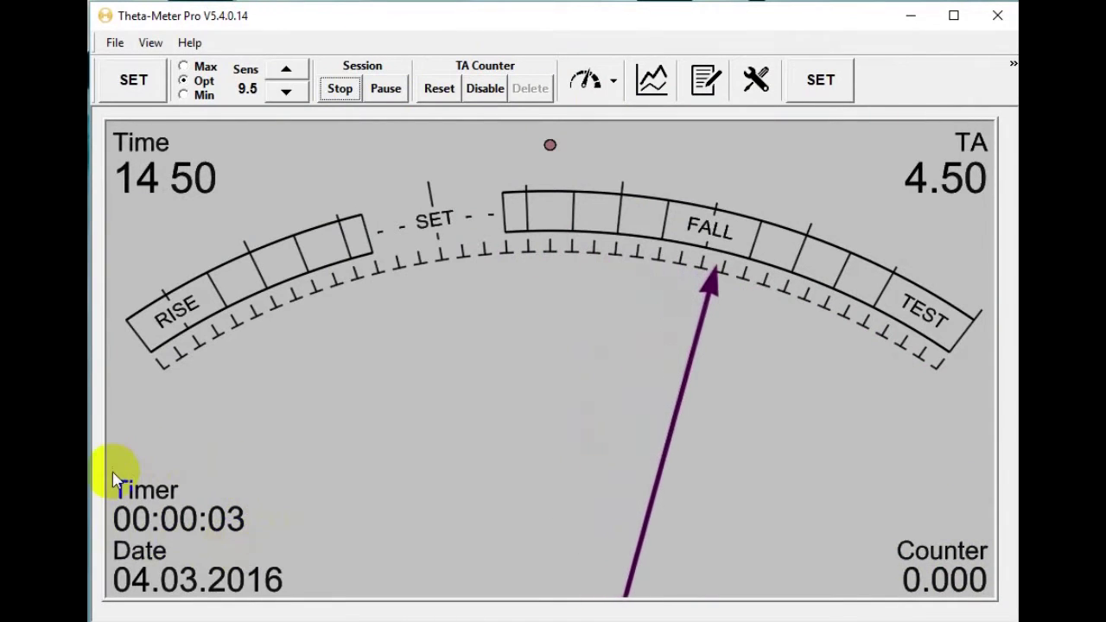
pyautogui.click(430, 461)
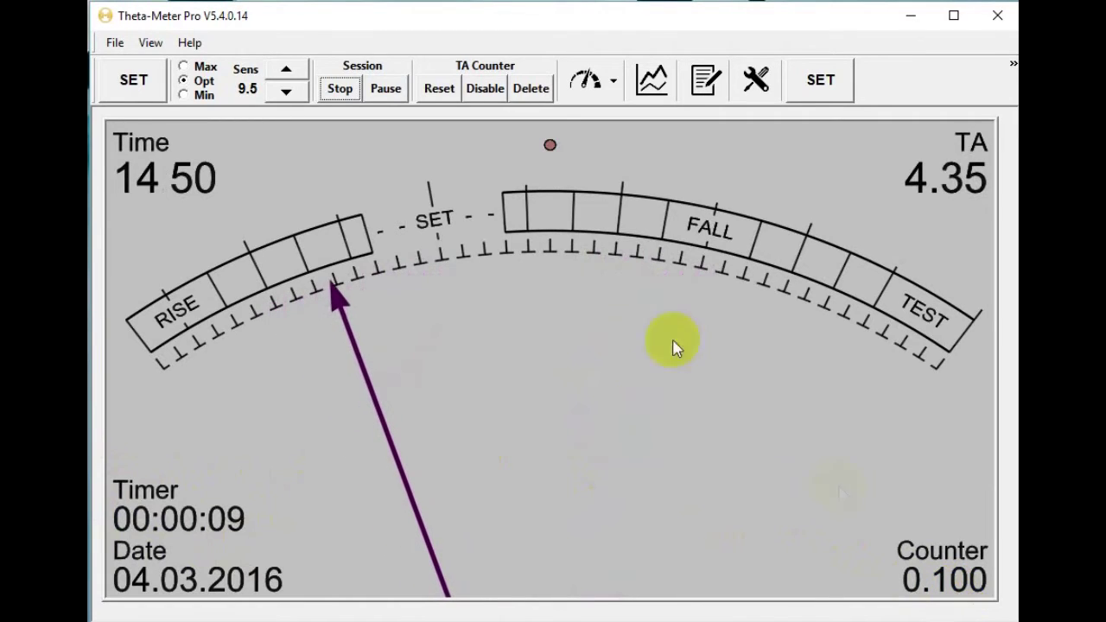
pyautogui.click(340, 89)
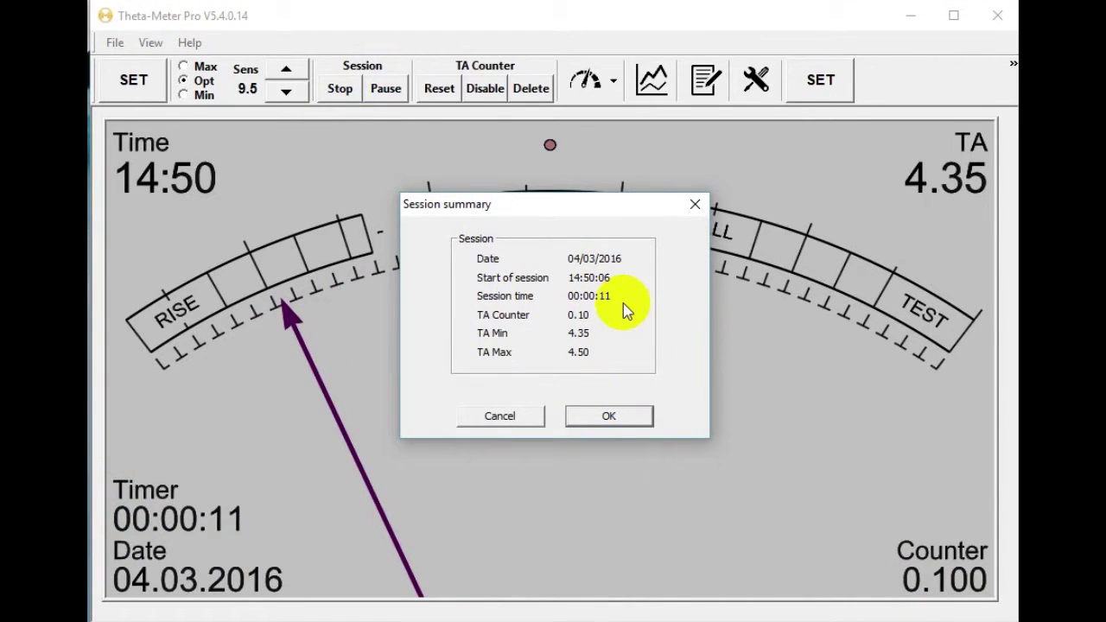
pyautogui.click(514, 419)
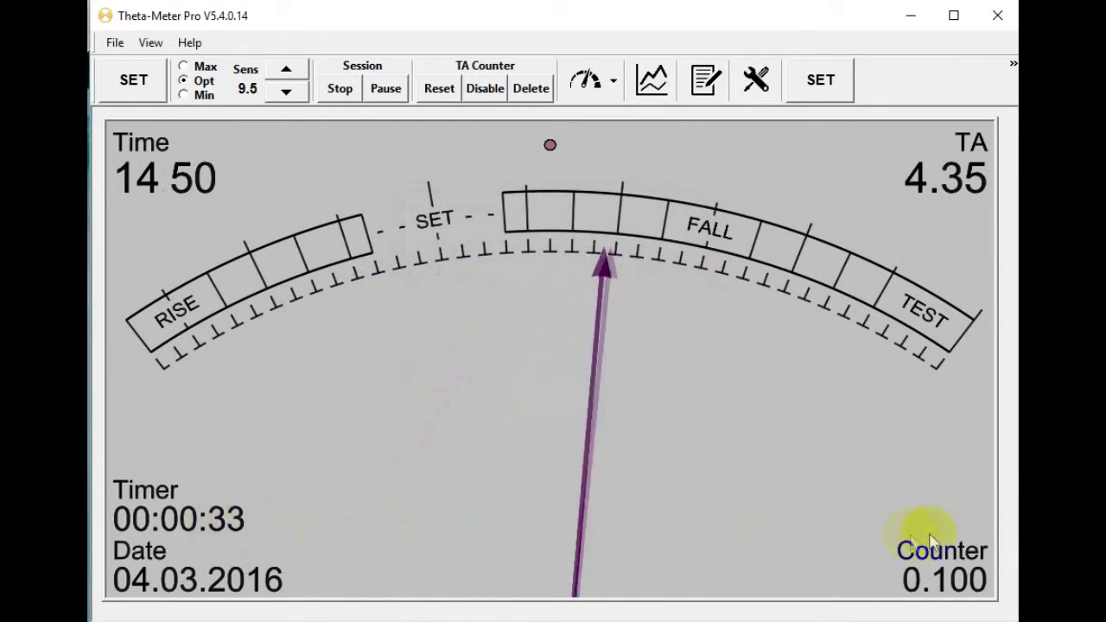
# Step: Reset the running session's TA counter, disable and re-enable it, and apply its Delete function
pyautogui.click(408, 422)
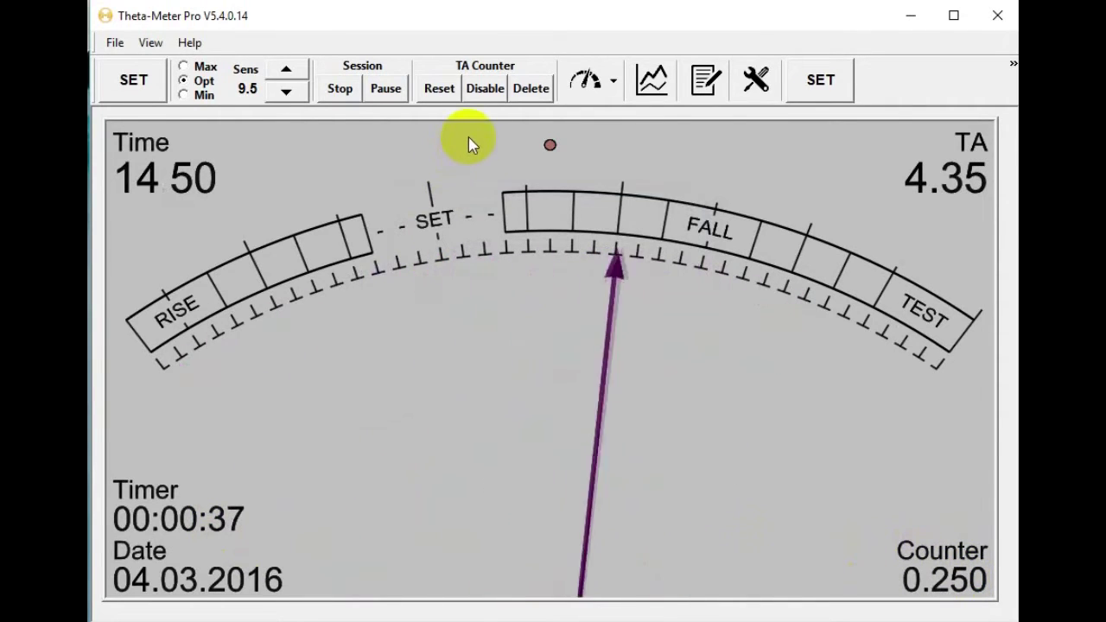
pyautogui.click(440, 94)
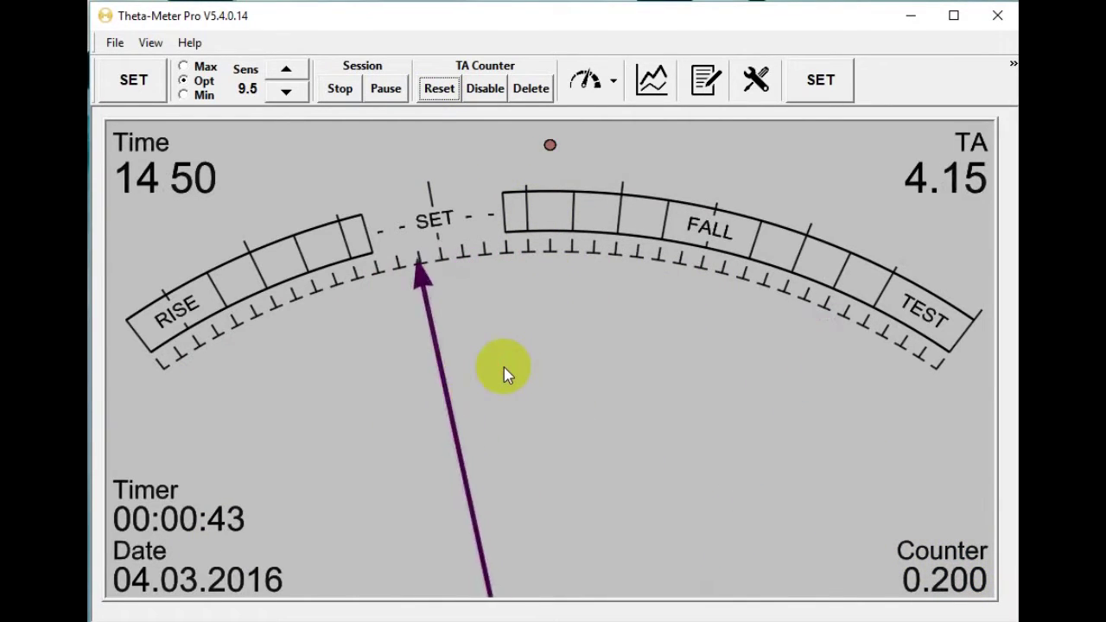
pyautogui.click(485, 88)
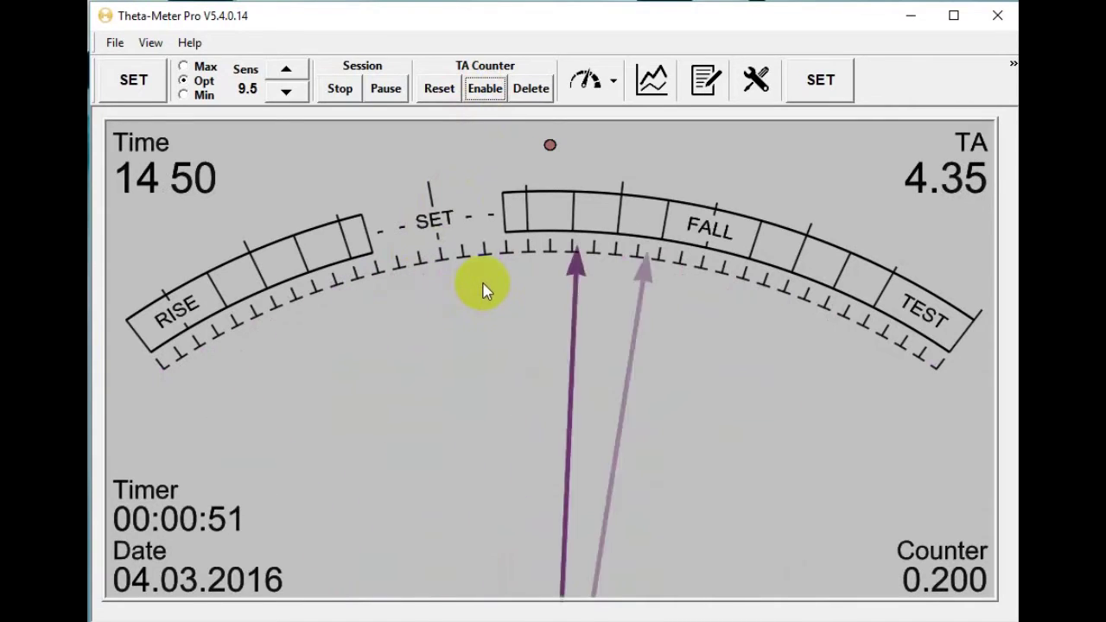
pyautogui.click(486, 92)
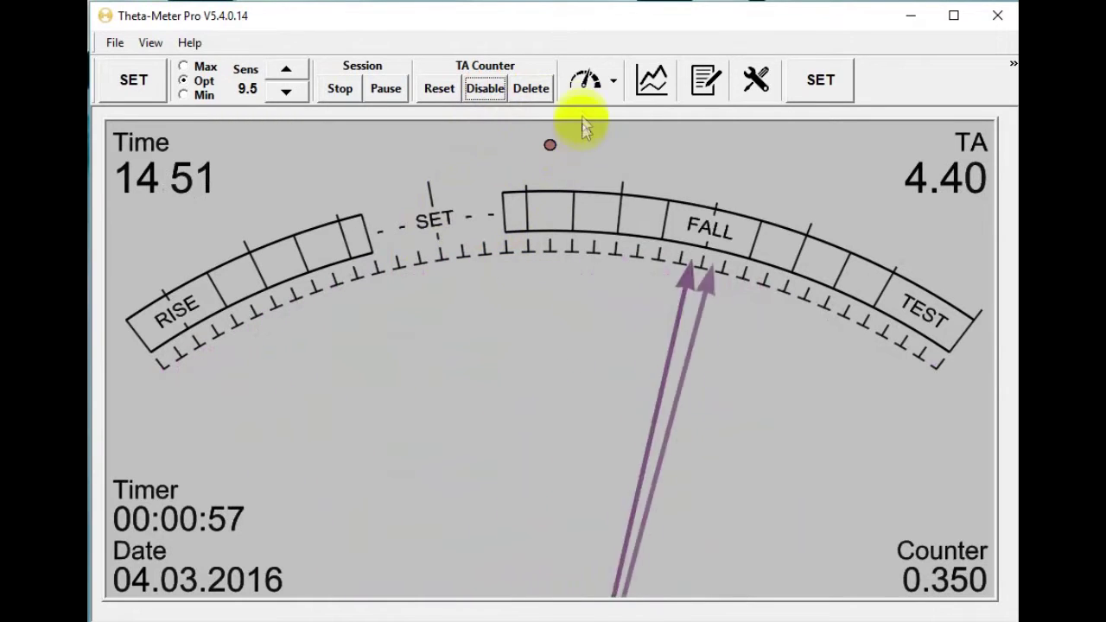
pyautogui.click(530, 89)
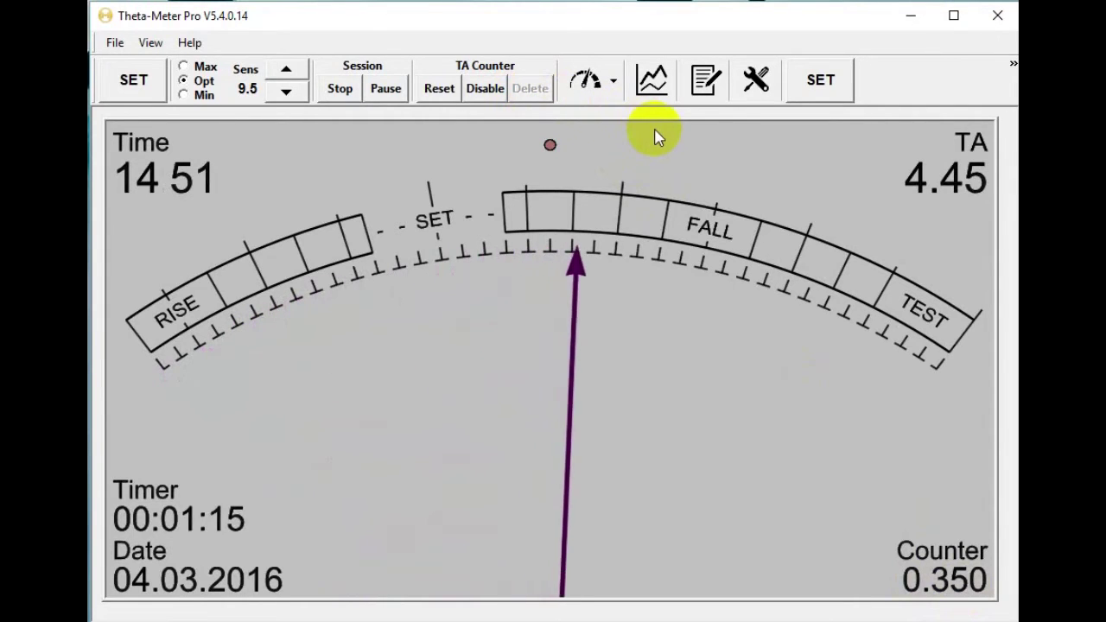
# Step: Set the sensitivity adjustment to 1.0 and enable high TA sensitivity correction, trying 5.0 before settling on 3.0
pyautogui.click(750, 81)
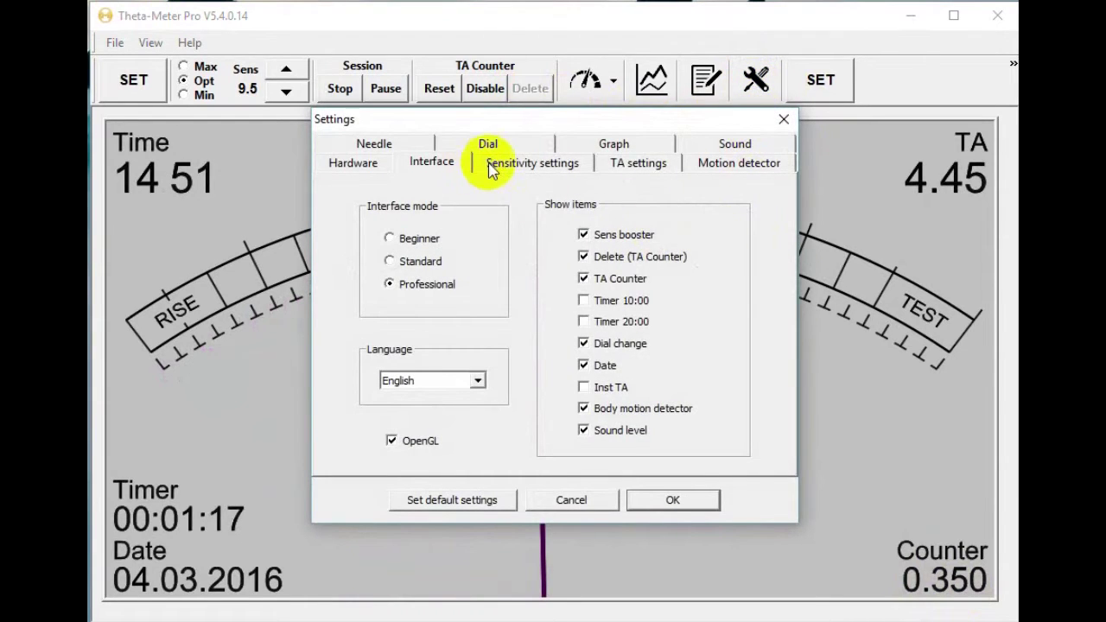
pyautogui.click(494, 169)
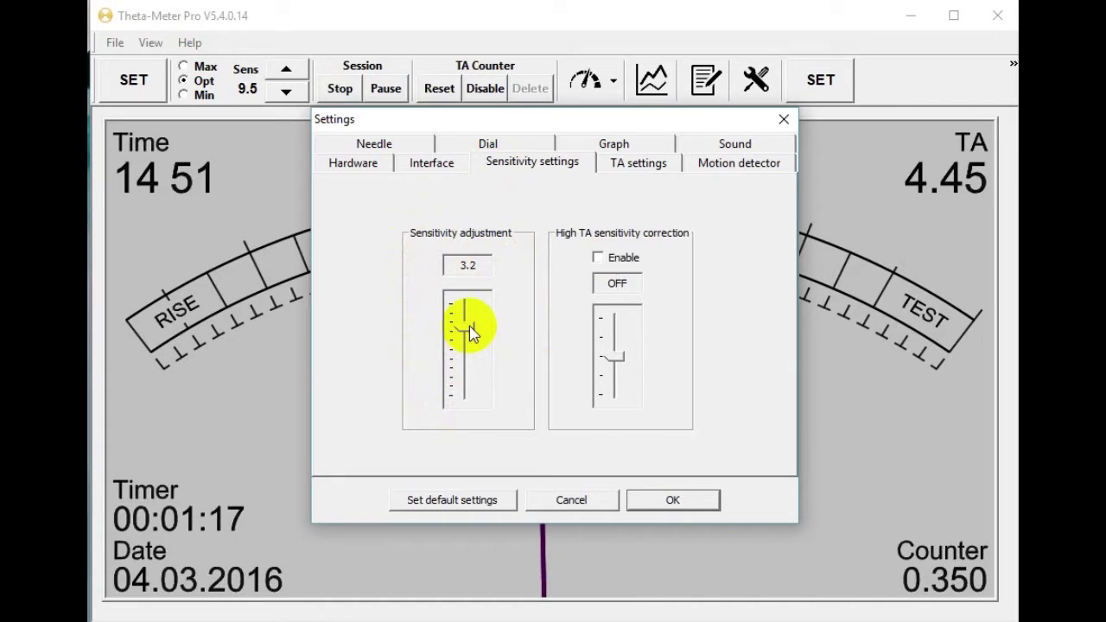
pyautogui.moveTo(469, 326); pyautogui.dragTo(467, 337)
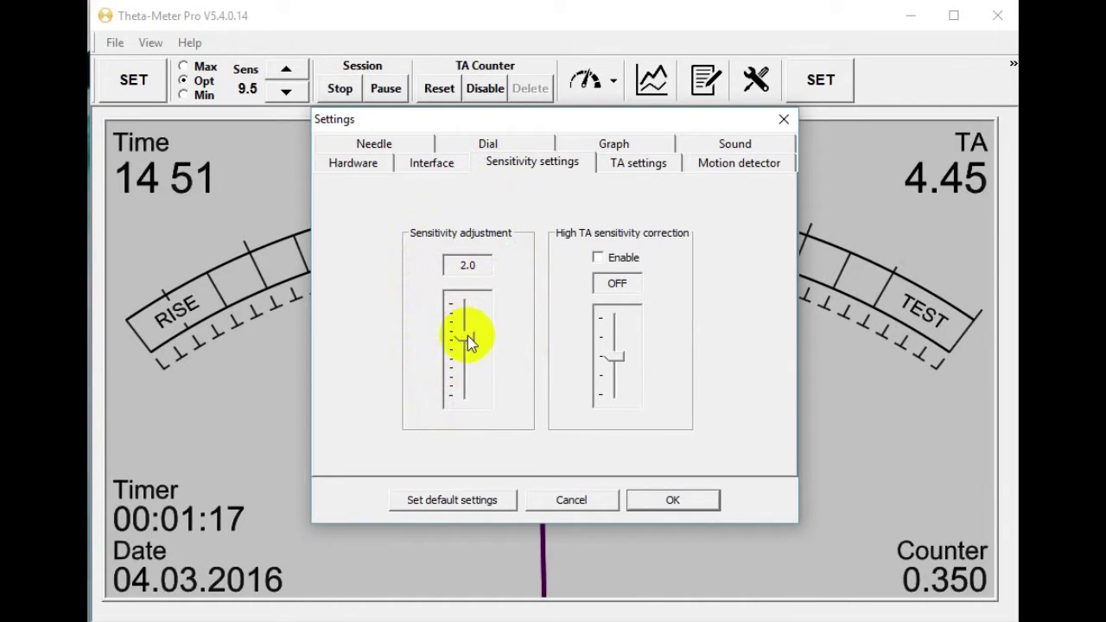
pyautogui.moveTo(468, 335); pyautogui.dragTo(466, 359)
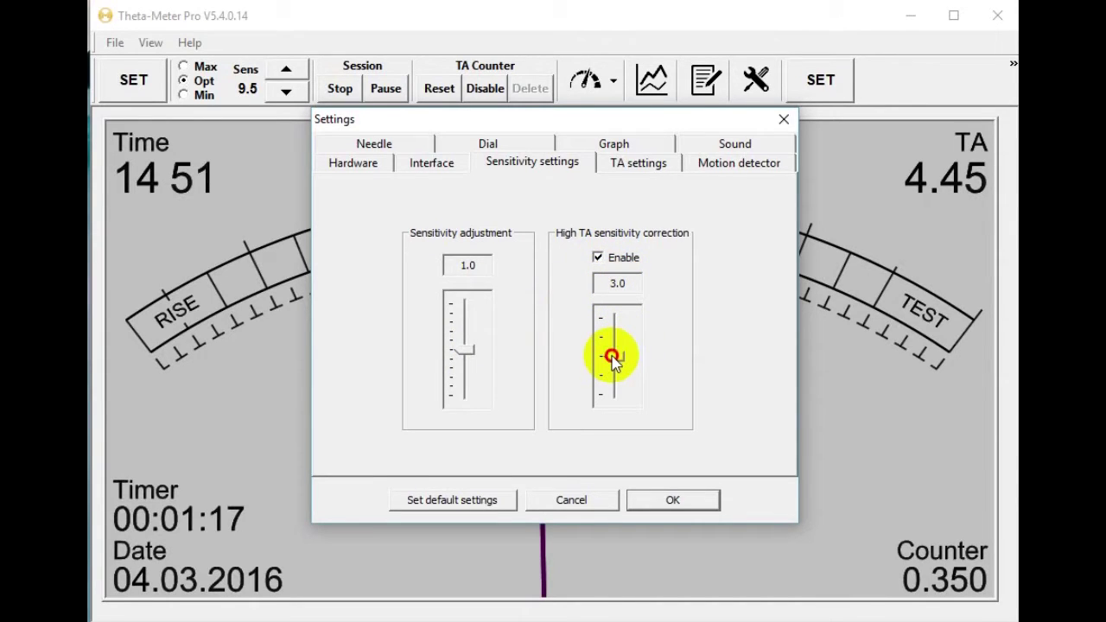
pyautogui.moveTo(612, 371); pyautogui.dragTo(622, 294)
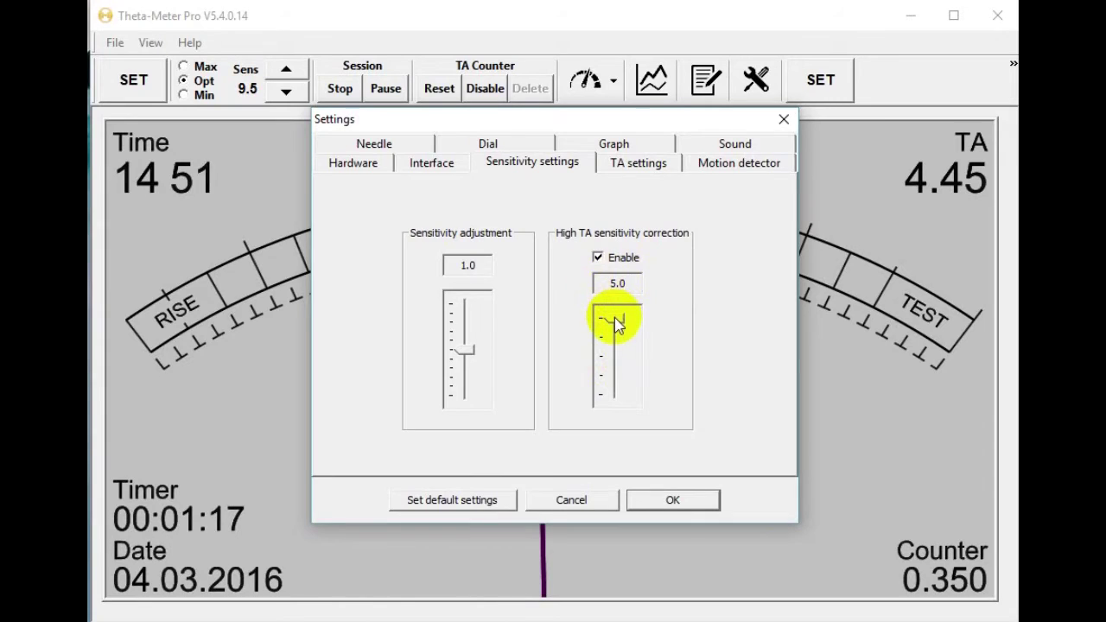
pyautogui.moveTo(615, 322); pyautogui.dragTo(612, 356)
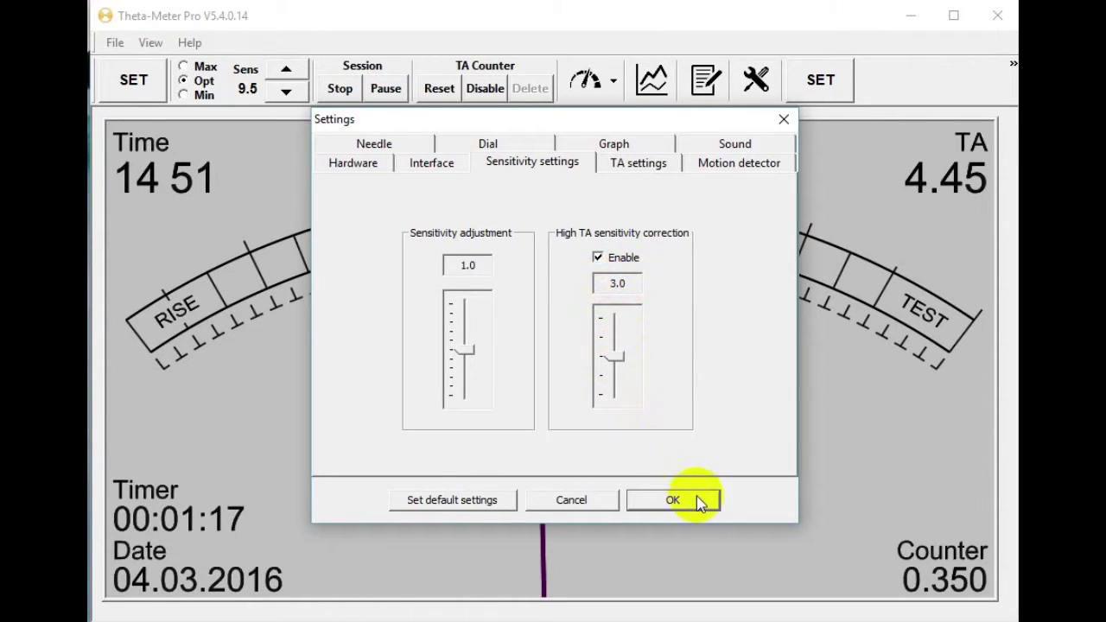
# Step: Set TA accuracy to 0.01 and switch the counter type to NM Counter with a 0.01 threshold
pyautogui.click(636, 169)
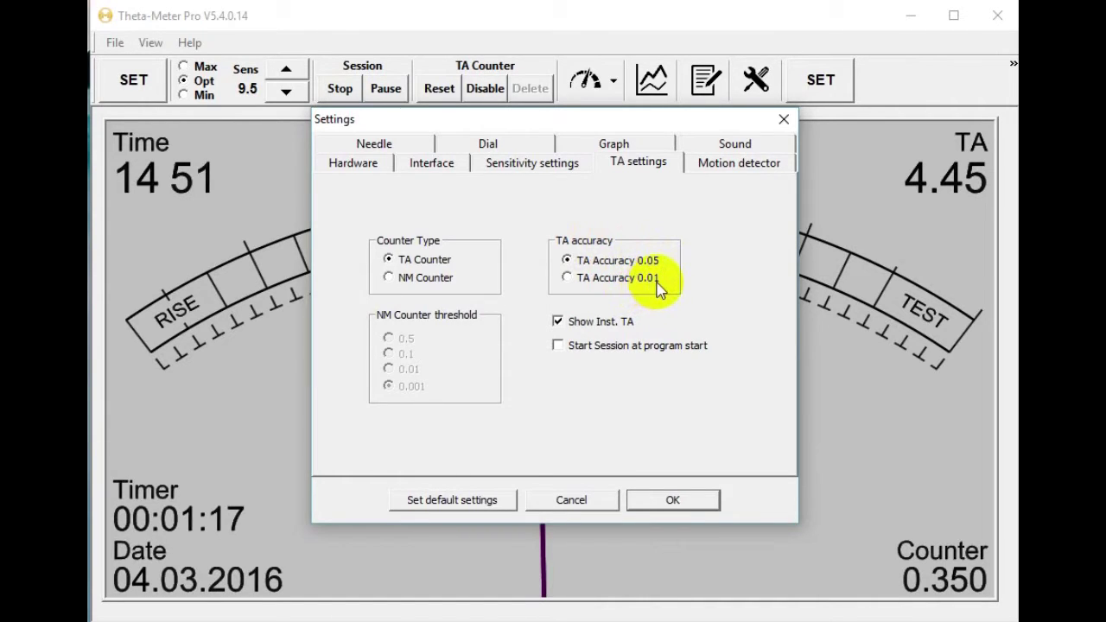
pyautogui.click(567, 261)
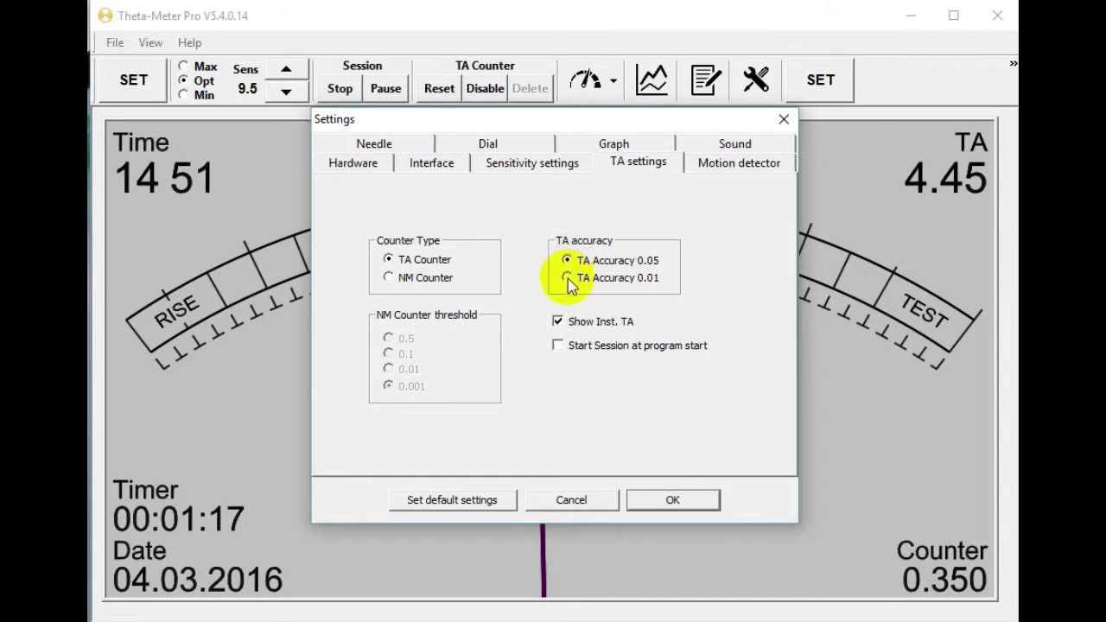
pyautogui.click(568, 279)
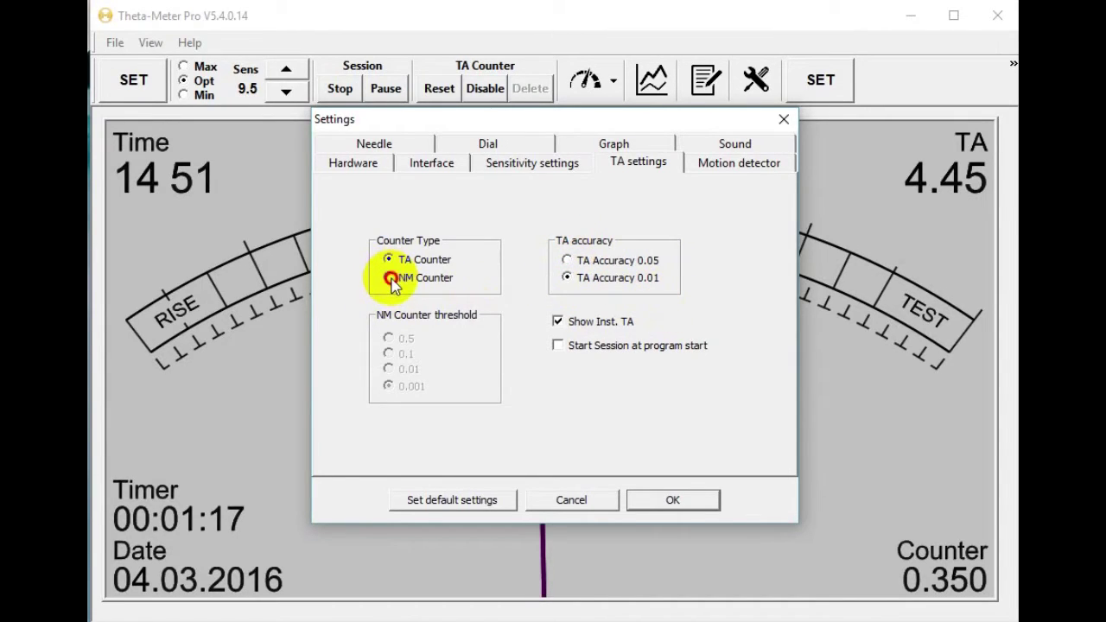
pyautogui.click(388, 369)
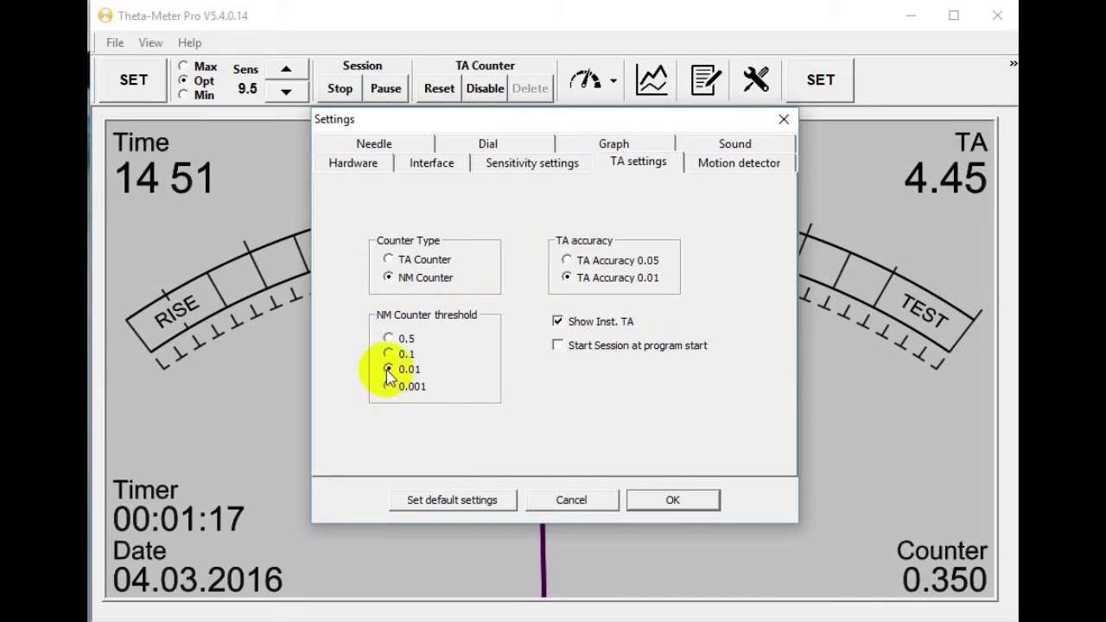
pyautogui.click(671, 501)
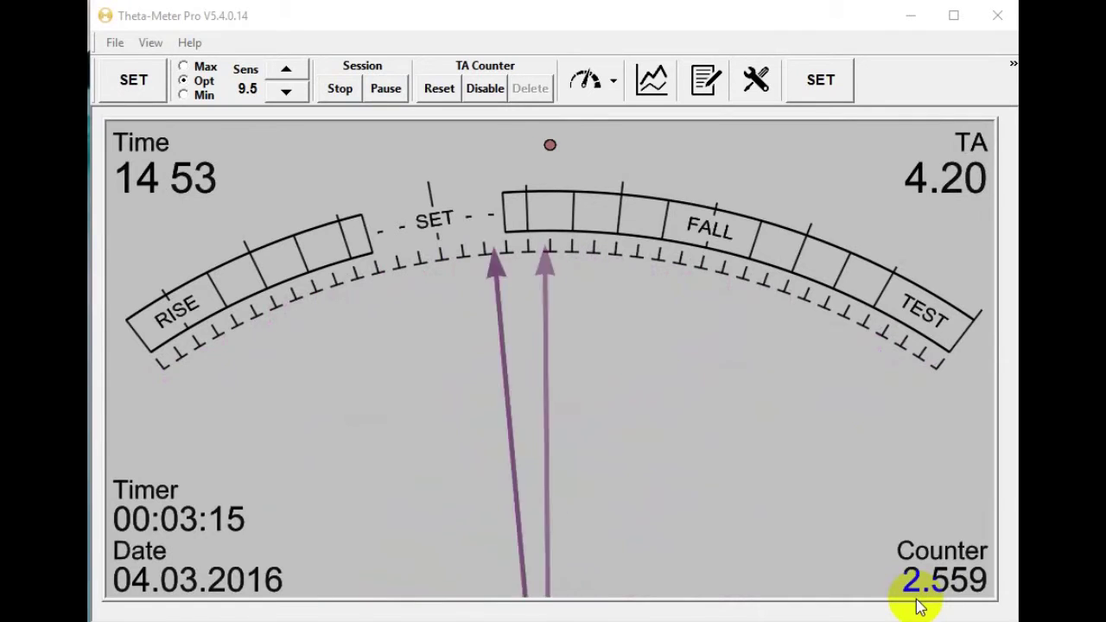
# Step: Lower the sensitivity to 7.0 and reset the running counter three times to watch it count needle movement
pyautogui.click(286, 90)
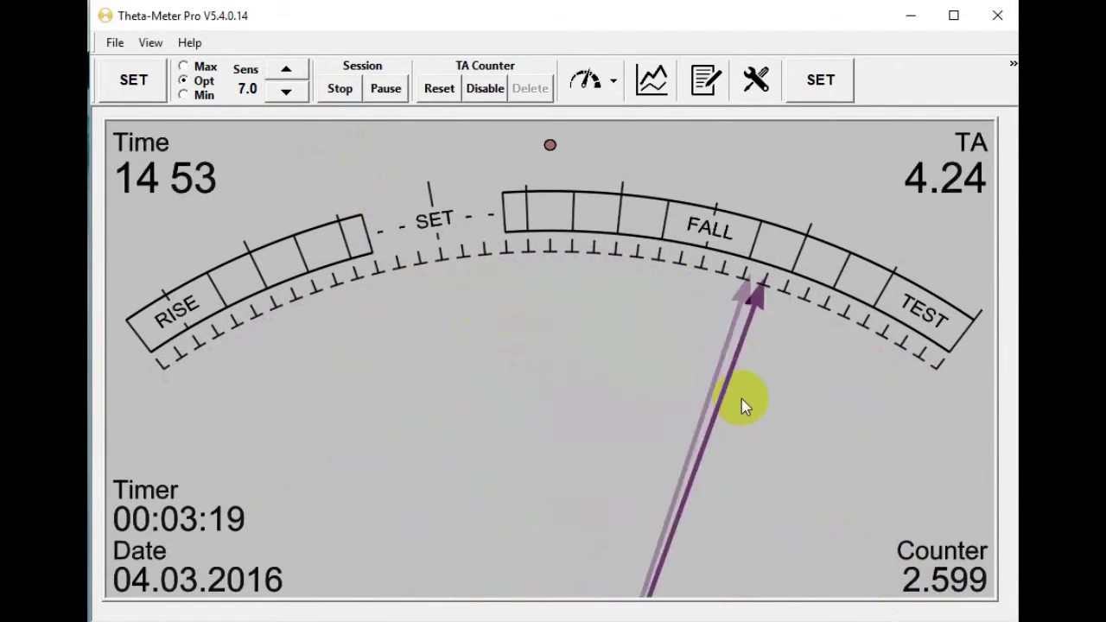
pyautogui.click(680, 400)
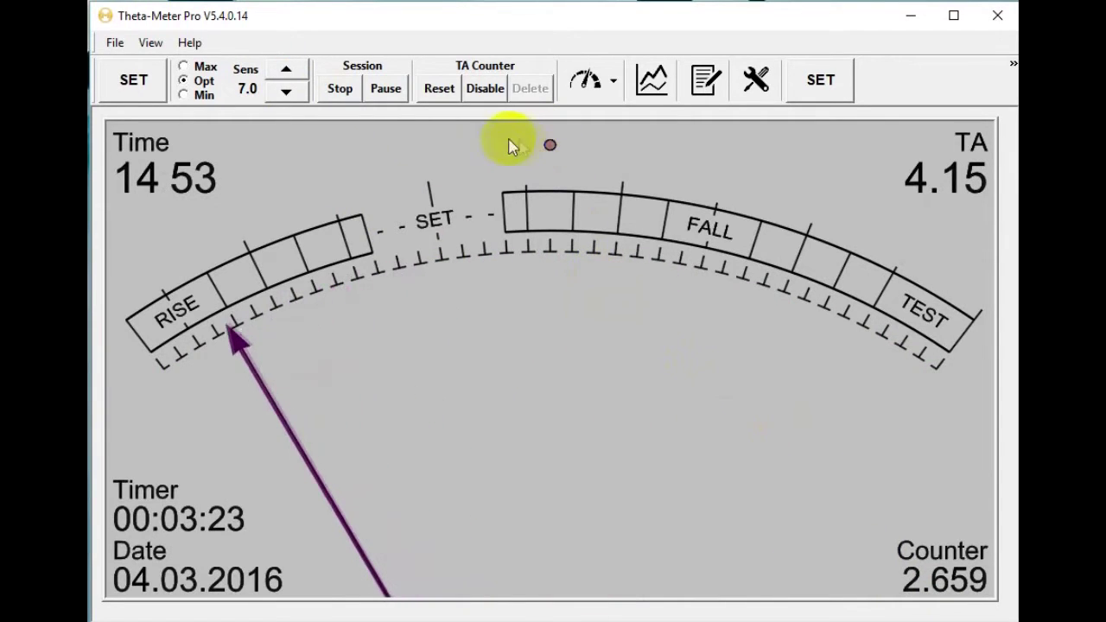
pyautogui.click(438, 93)
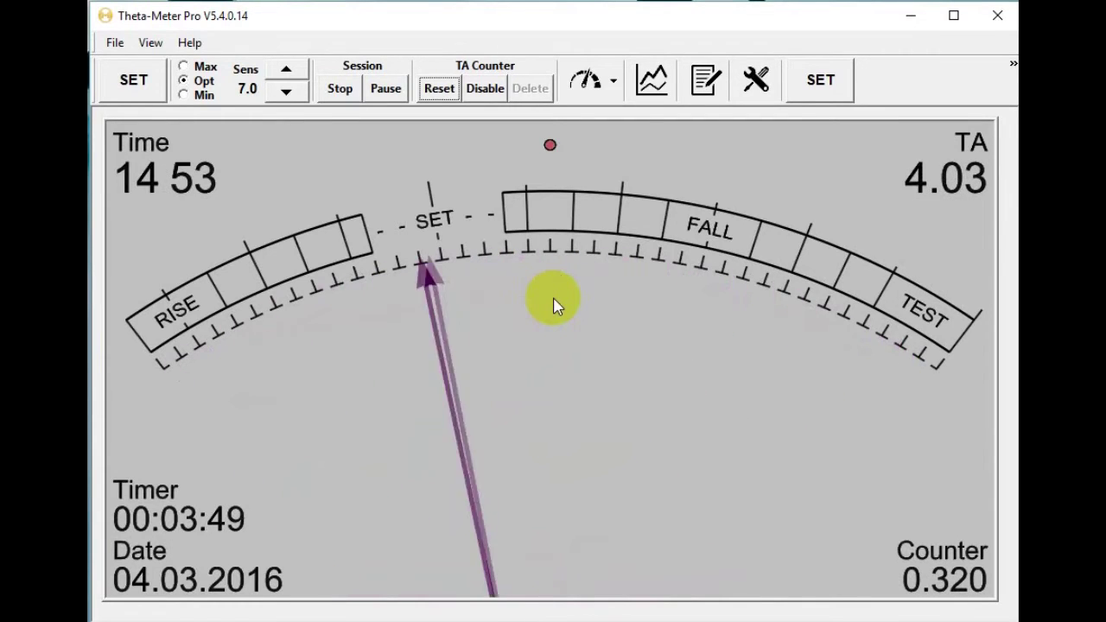
pyautogui.click(439, 88)
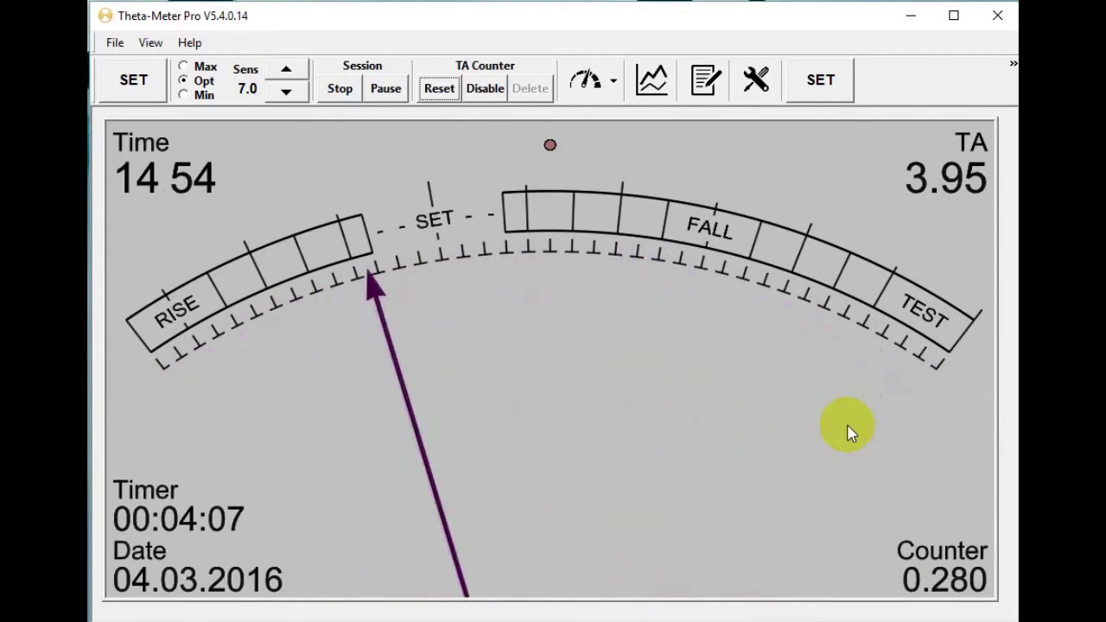
pyautogui.click(438, 90)
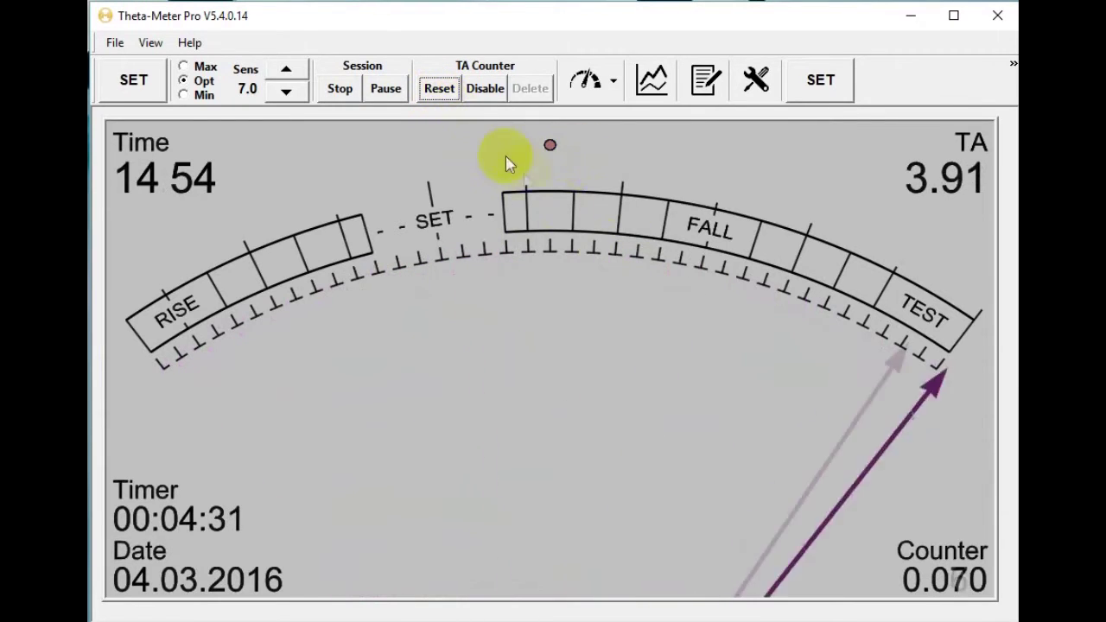
# Step: Enable starting the session at program start in the TA settings
pyautogui.click(749, 77)
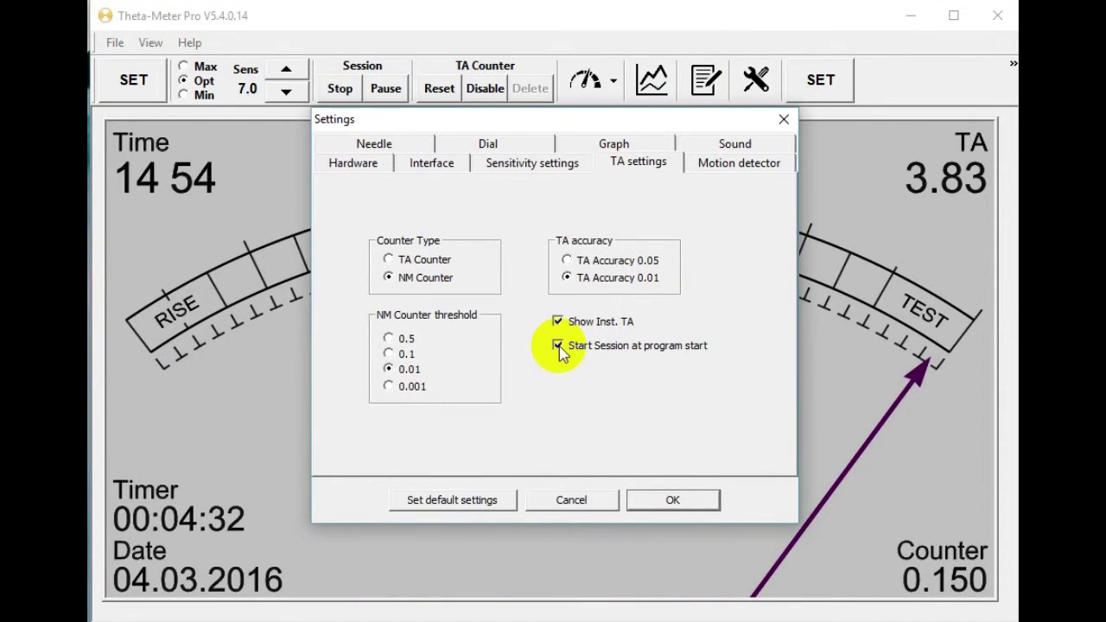
pyautogui.click(674, 501)
# Step: Stop the session, accept its summary, and restart the program
pyautogui.click(338, 90)
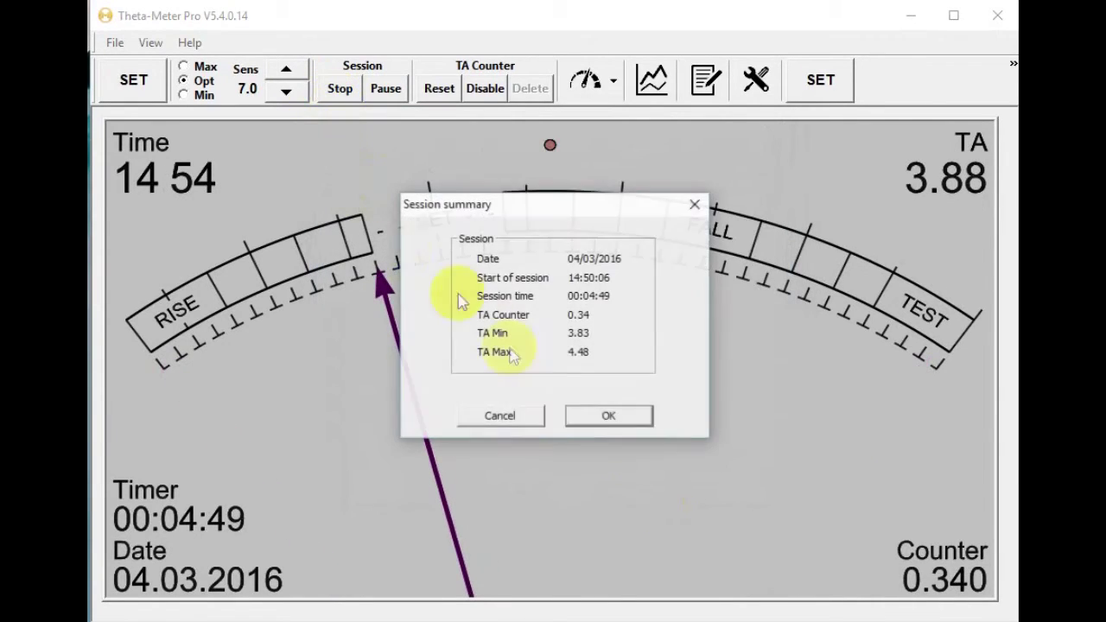
pyautogui.click(621, 417)
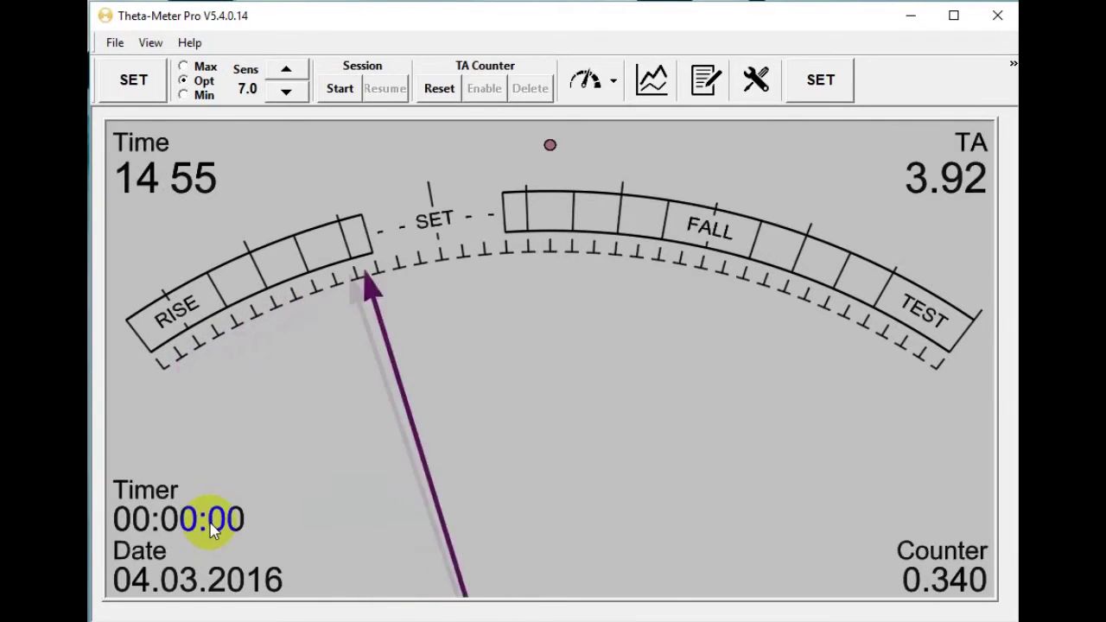
pyautogui.click(998, 15)
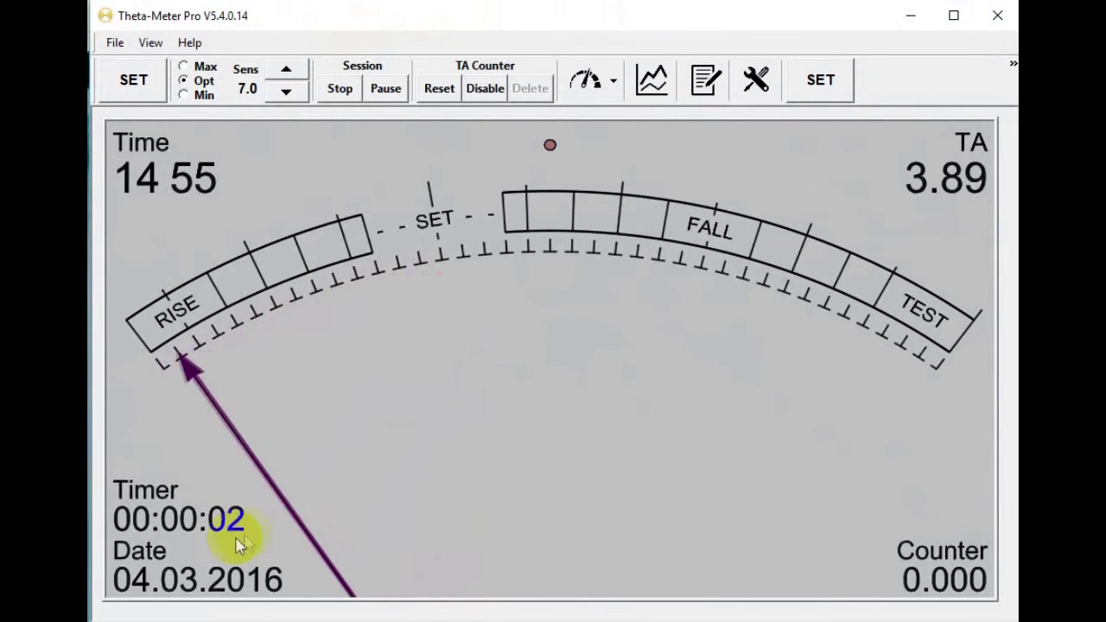
pyautogui.click(326, 501)
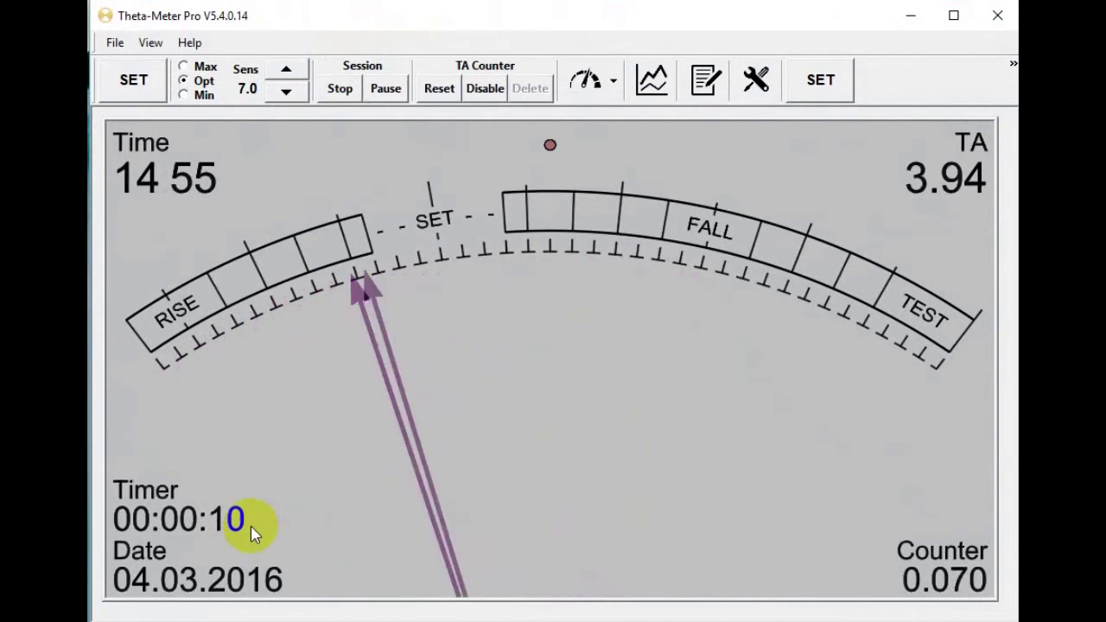
# Step: Enable the motion detector at sensitivity 1.000 with its indicator shown, and apply the settings
pyautogui.click(747, 86)
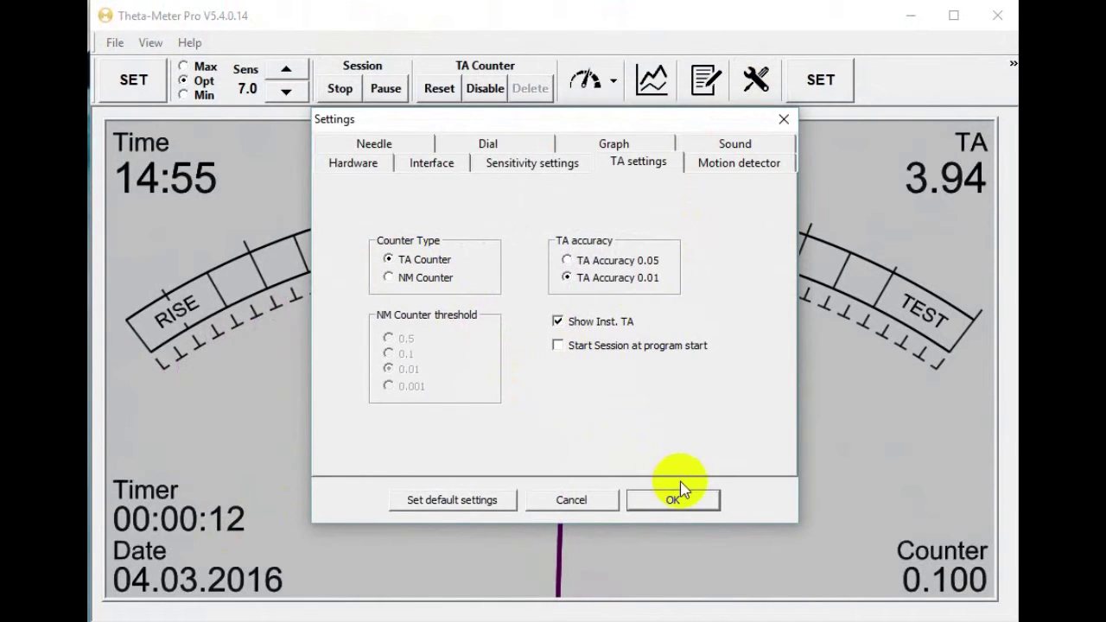
pyautogui.click(731, 168)
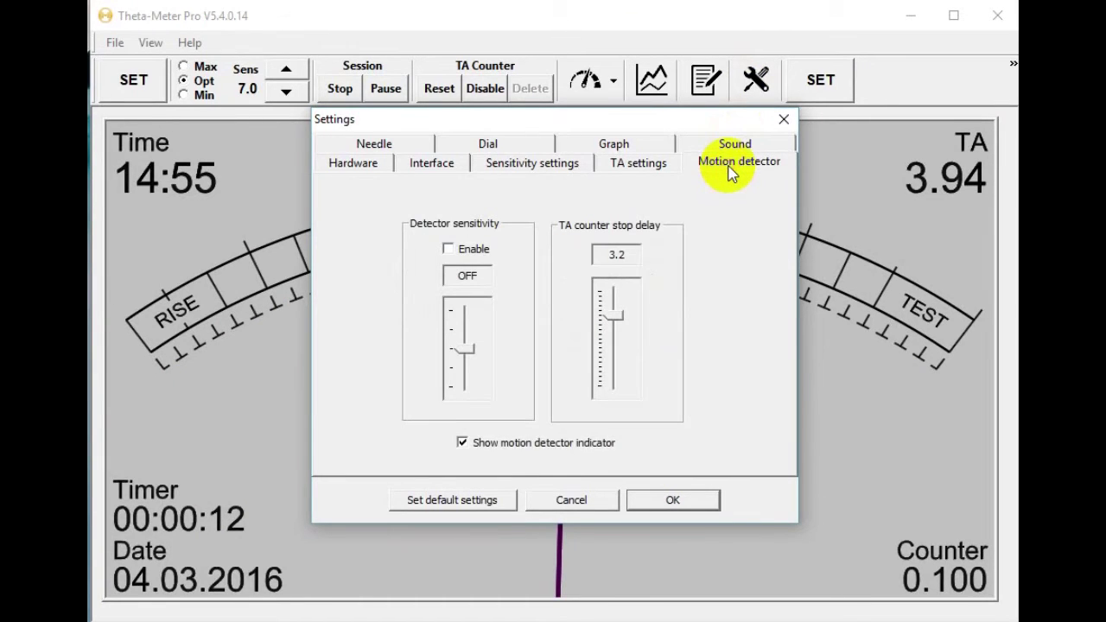
pyautogui.click(449, 250)
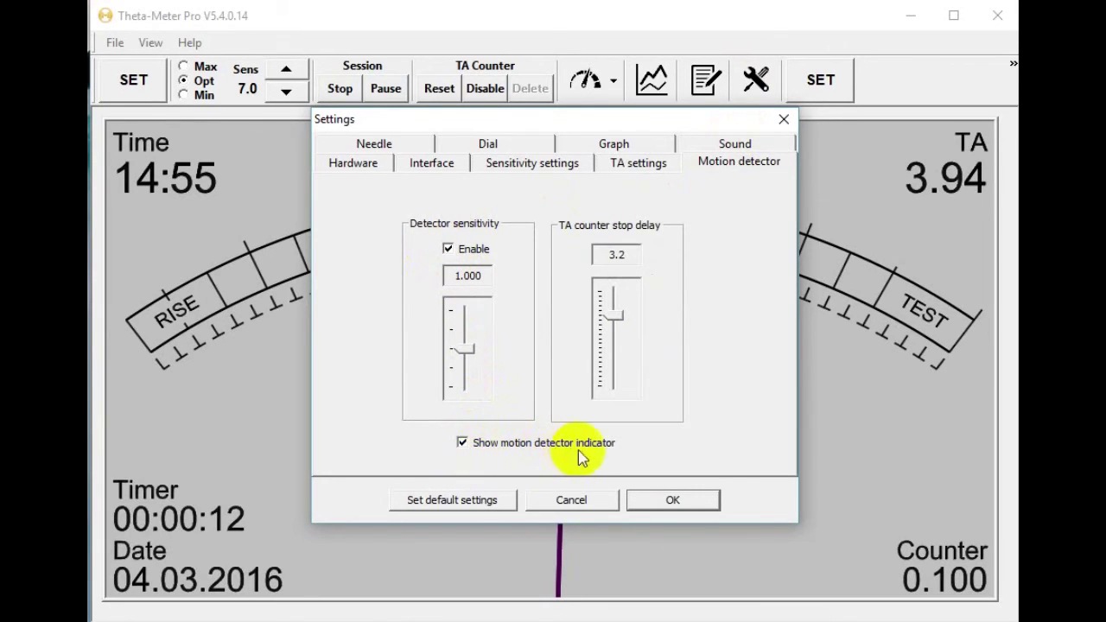
pyautogui.click(676, 500)
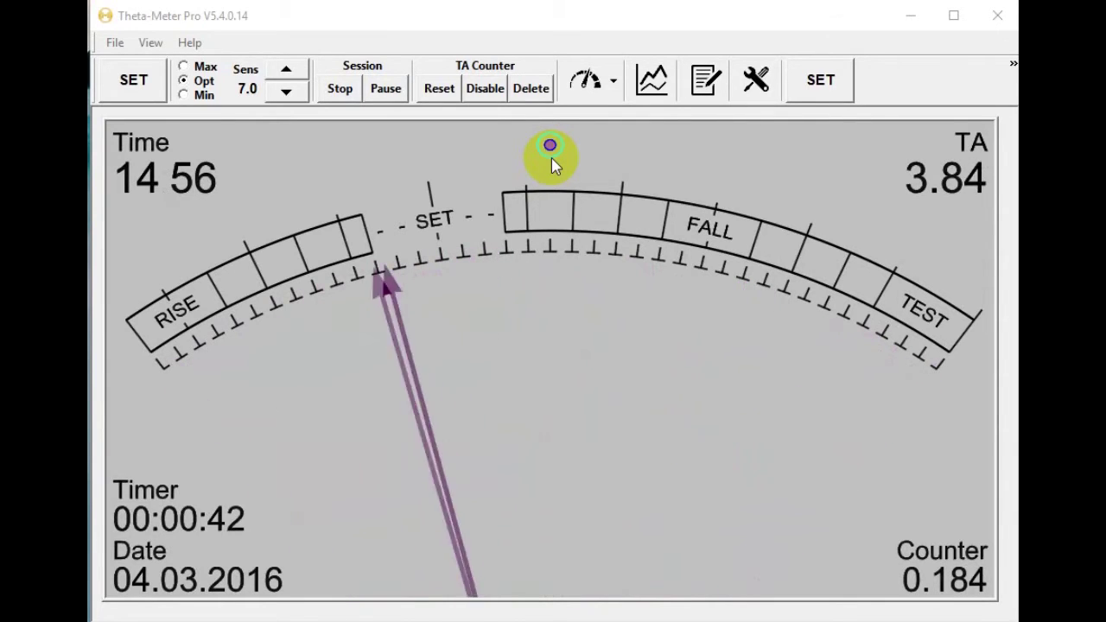
# Step: Examine how the motion detector indicator and the TA counter react to movement on the meter
pyautogui.press('d')
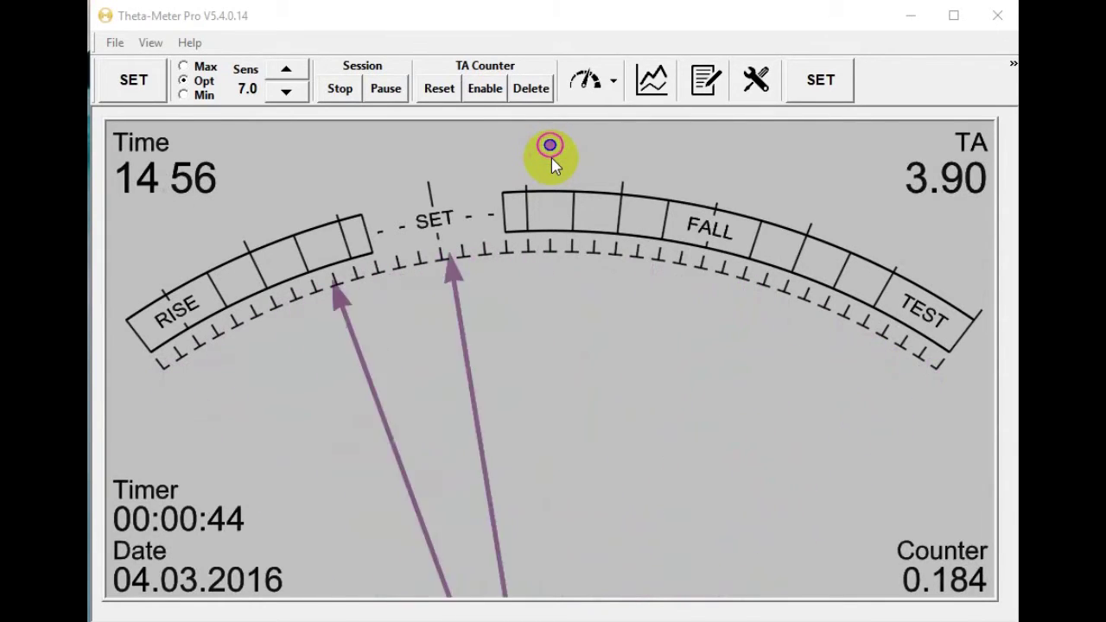
pyautogui.press('e')
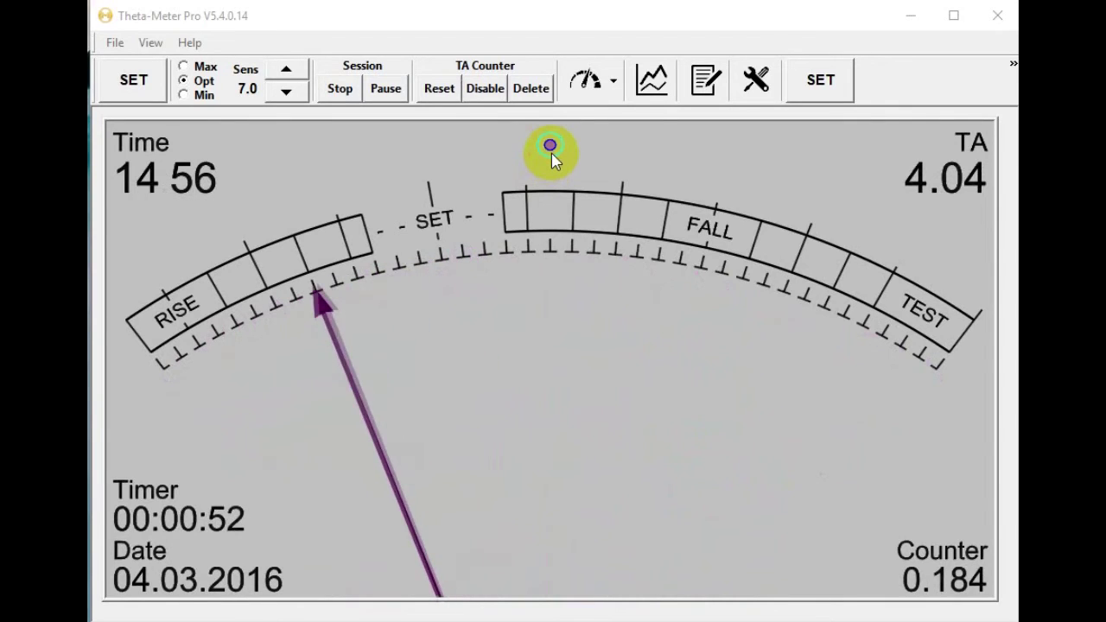
pyautogui.click(552, 153)
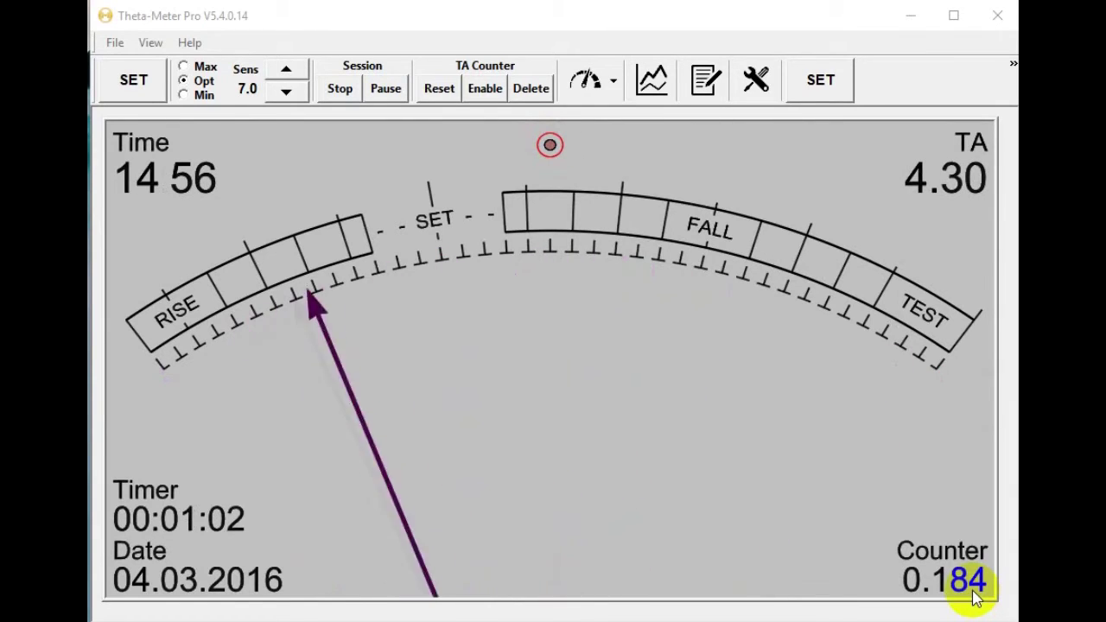
pyautogui.click(916, 586)
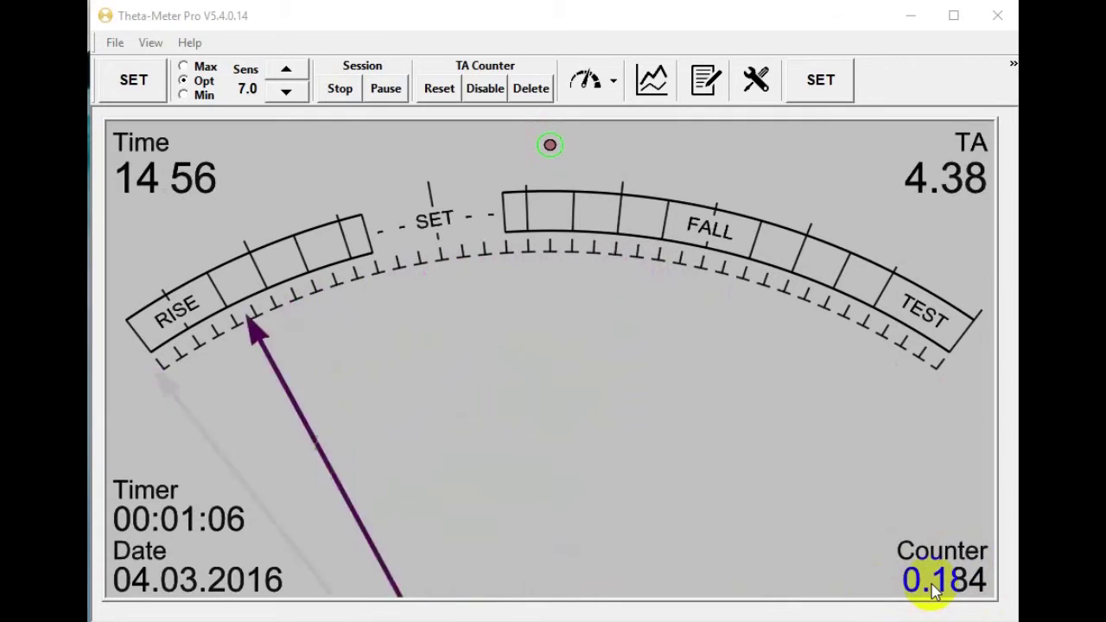
pyautogui.click(929, 588)
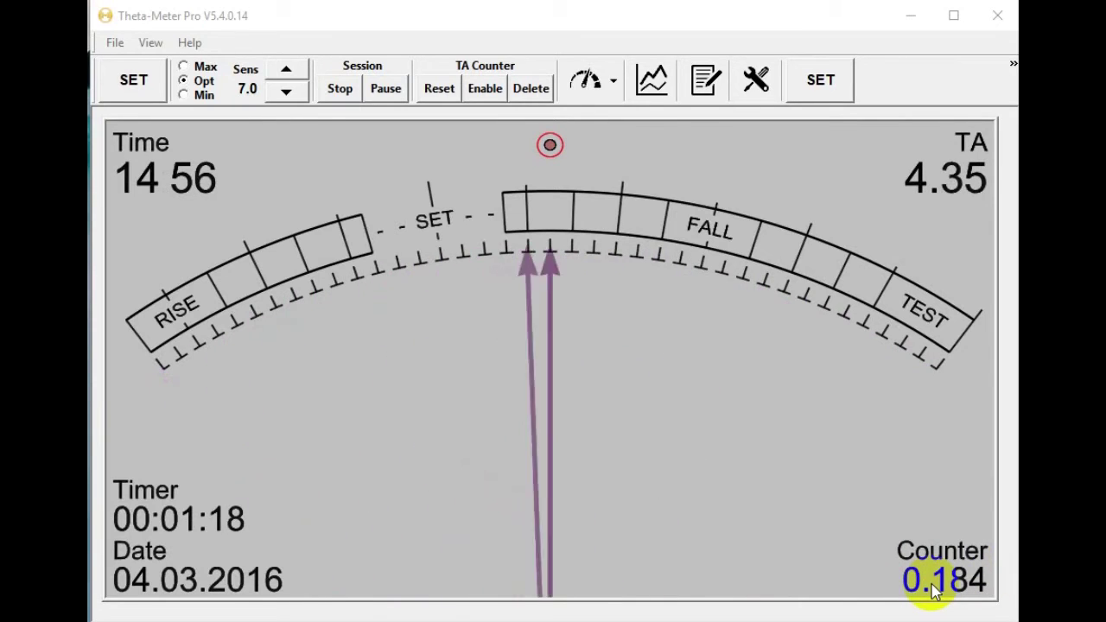
pyautogui.press('space')
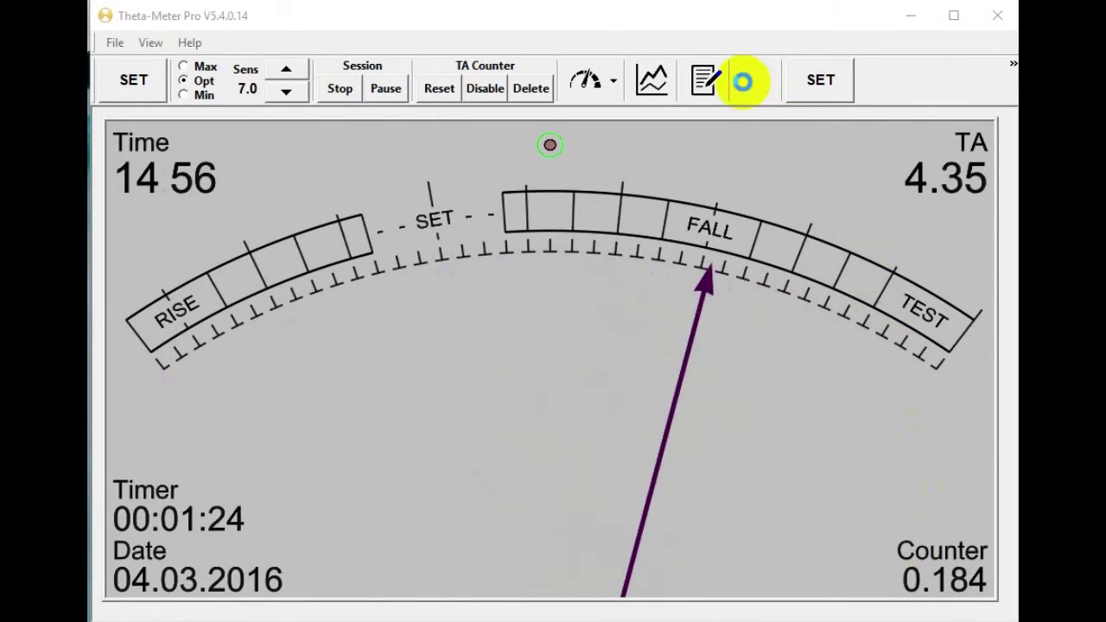
# Step: Turn off the motion detector and its indicator, and set the TA counter stop delay to 3.5
pyautogui.click(748, 81)
pyautogui.click(462, 442)
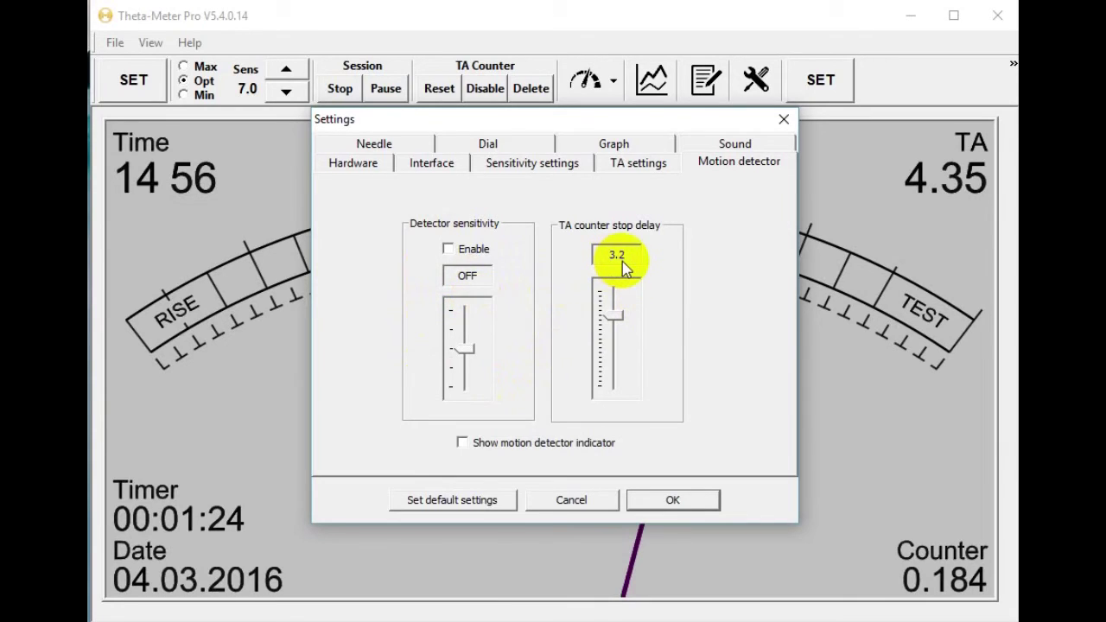
pyautogui.moveTo(615, 316)
pyautogui.mouseDown()
pyautogui.moveTo(617, 302)
pyautogui.moveTo(615, 326)
pyautogui.mouseUp()
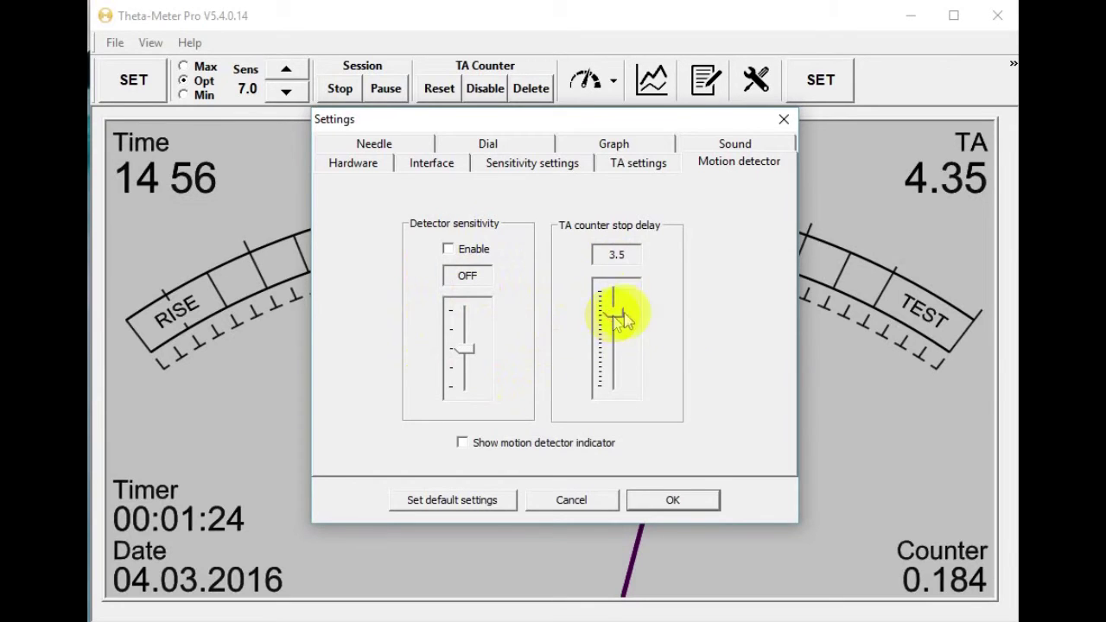
# Step: Enable needle inertia, set it to 0.1, and apply it to check the needle's response
pyautogui.click(379, 147)
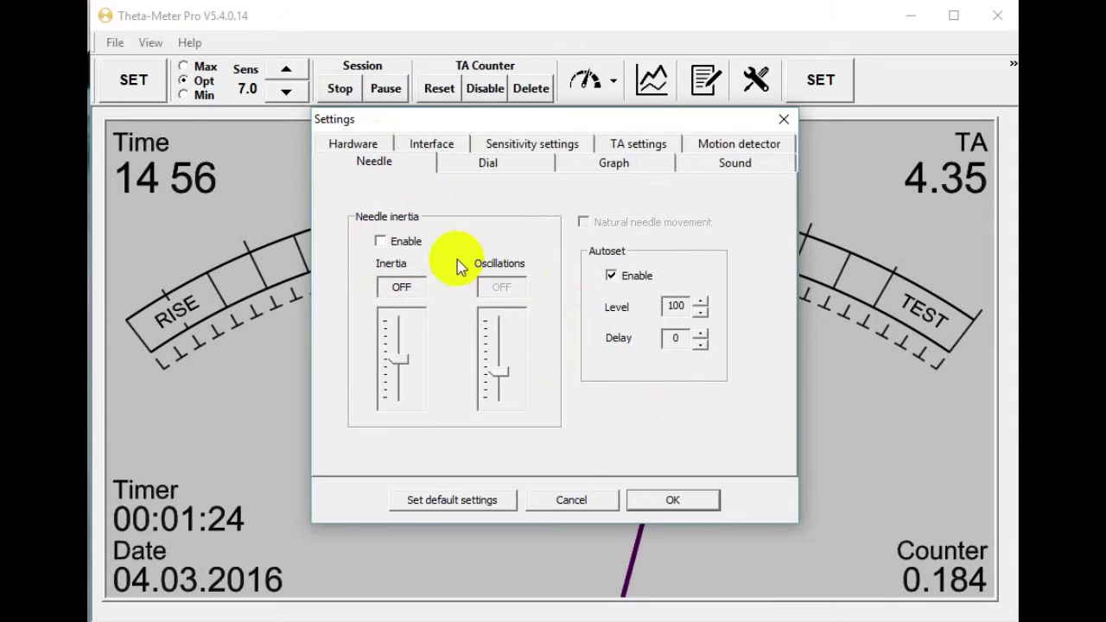
pyautogui.click(381, 242)
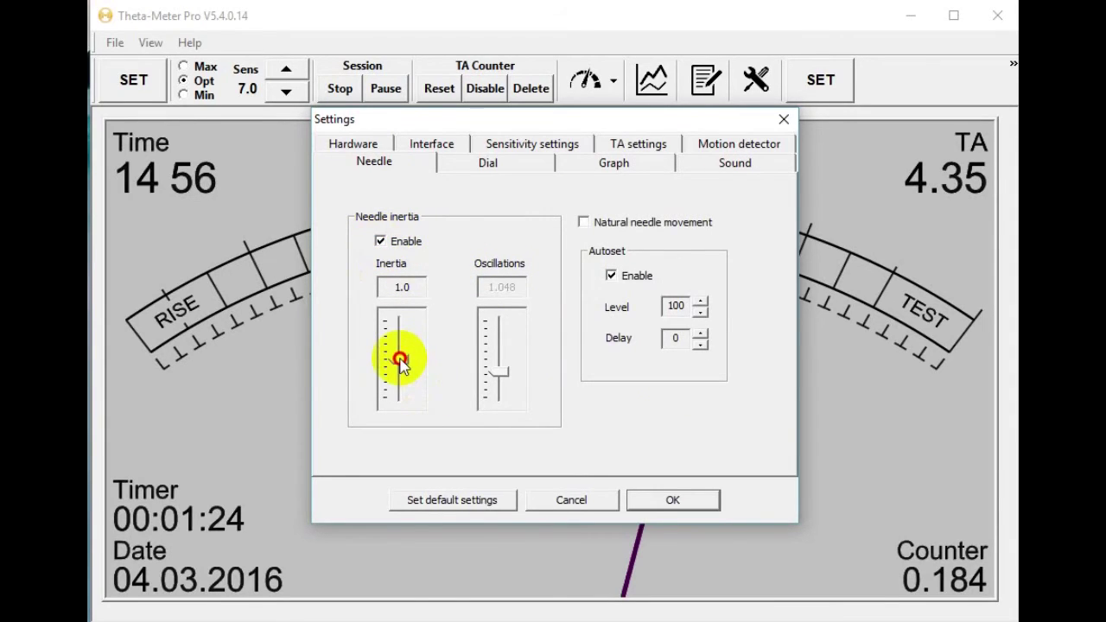
pyautogui.moveTo(400, 367); pyautogui.dragTo(399, 422)
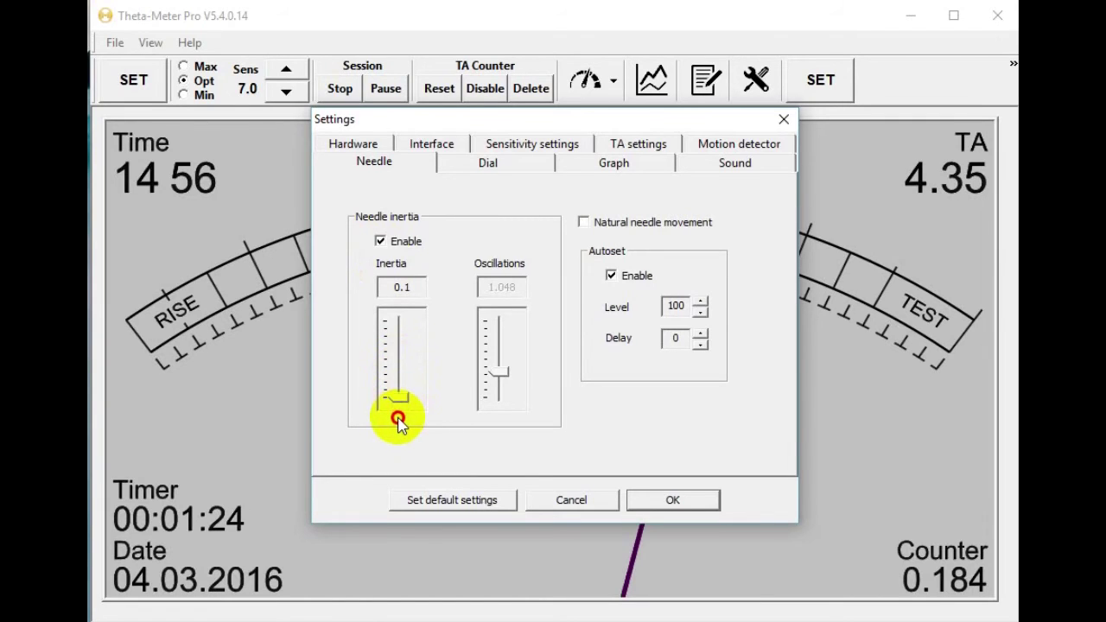
pyautogui.click(673, 501)
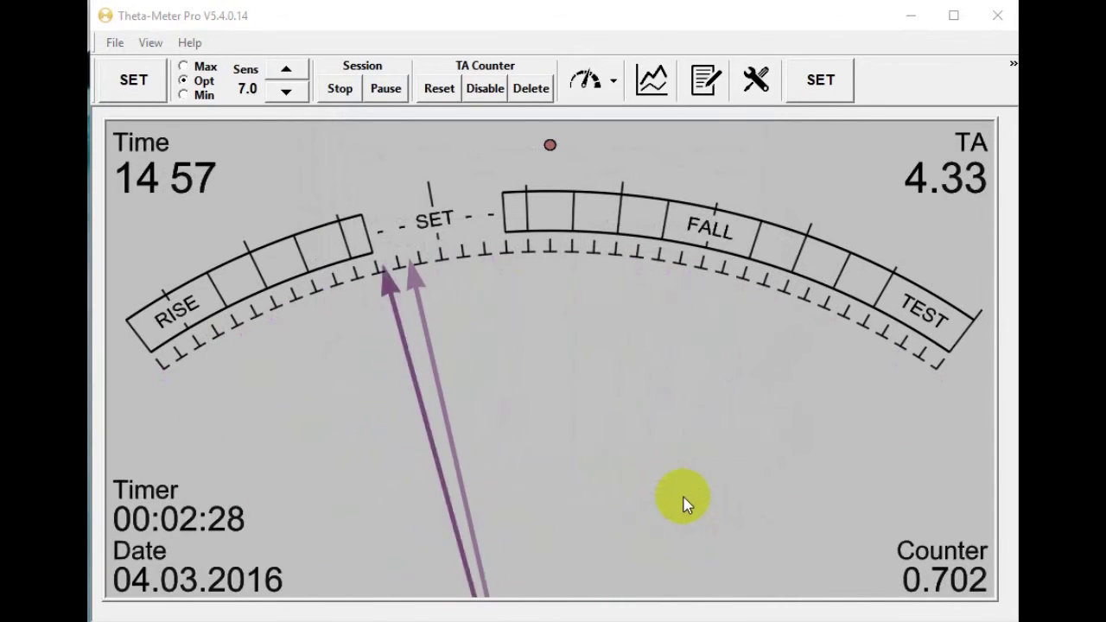
# Step: Raise the needle inertia to 5.6 and apply it to compare the needle's movement
pyautogui.click(757, 79)
pyautogui.moveTo(402, 396); pyautogui.dragTo(408, 331)
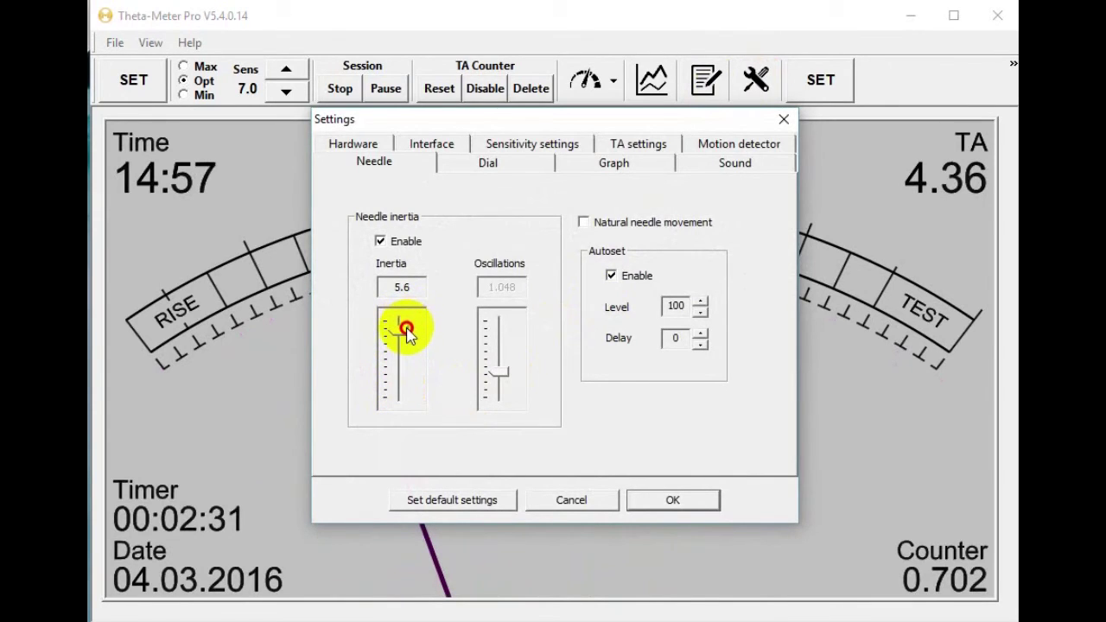
pyautogui.click(668, 500)
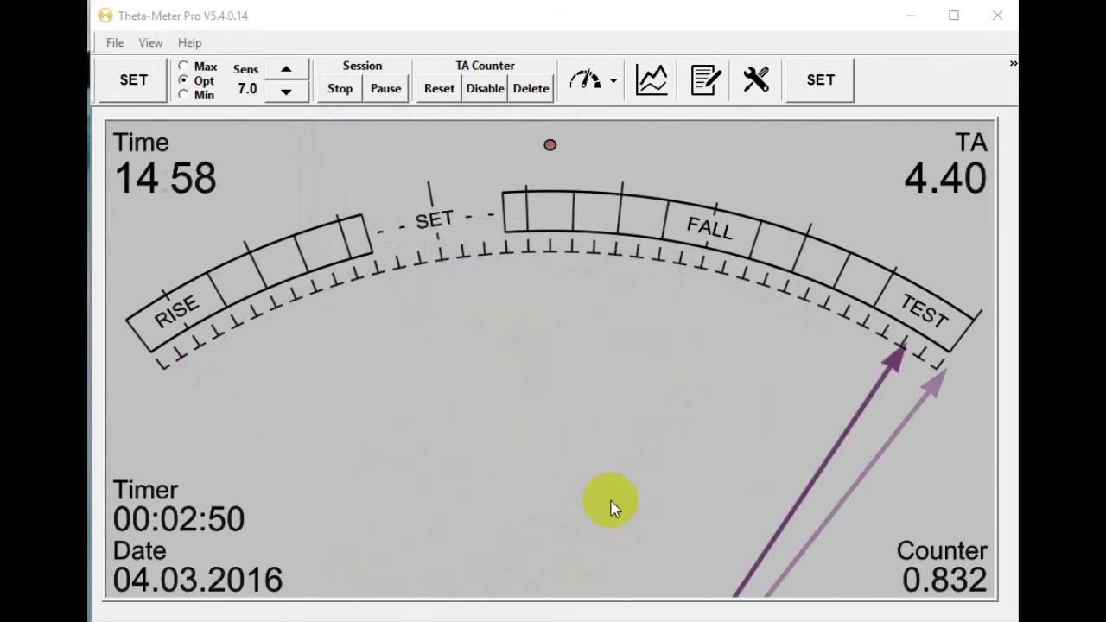
# Step: Set needle inertia to 1.0, enable natural needle movement with oscillations at 2.031, and apply the settings
pyautogui.click(750, 80)
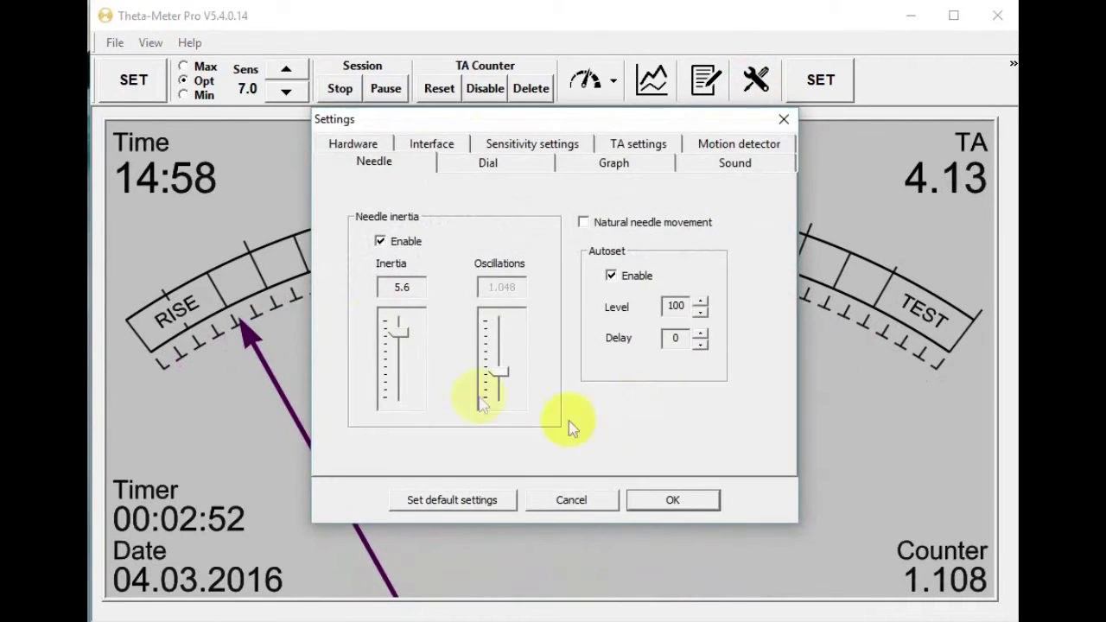
pyautogui.moveTo(396, 331); pyautogui.dragTo(398, 350)
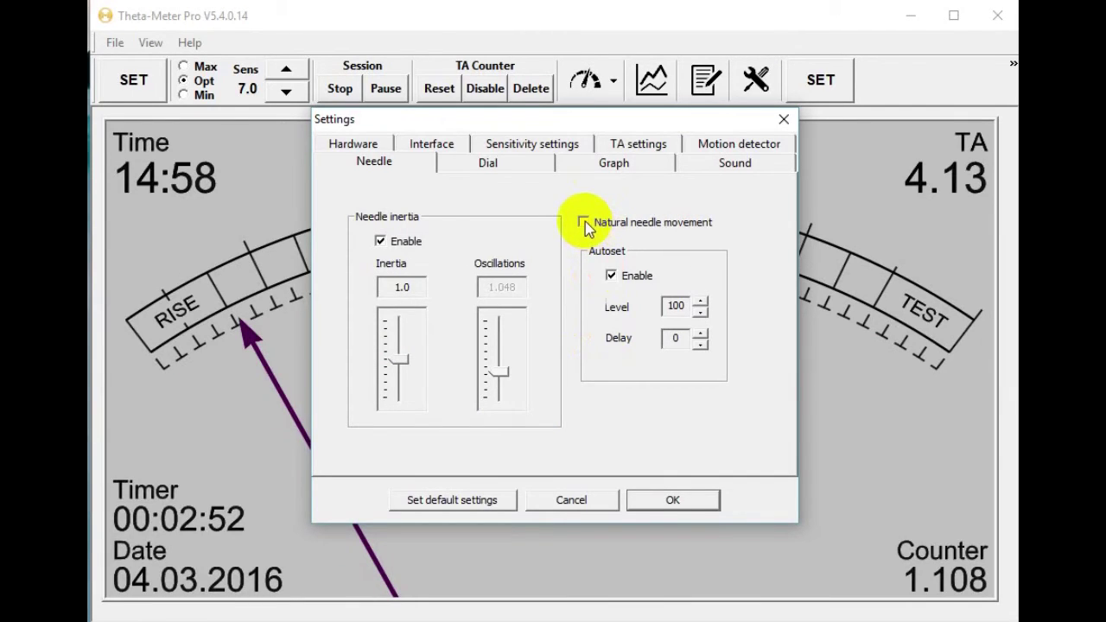
pyautogui.moveTo(503, 370); pyautogui.dragTo(502, 360)
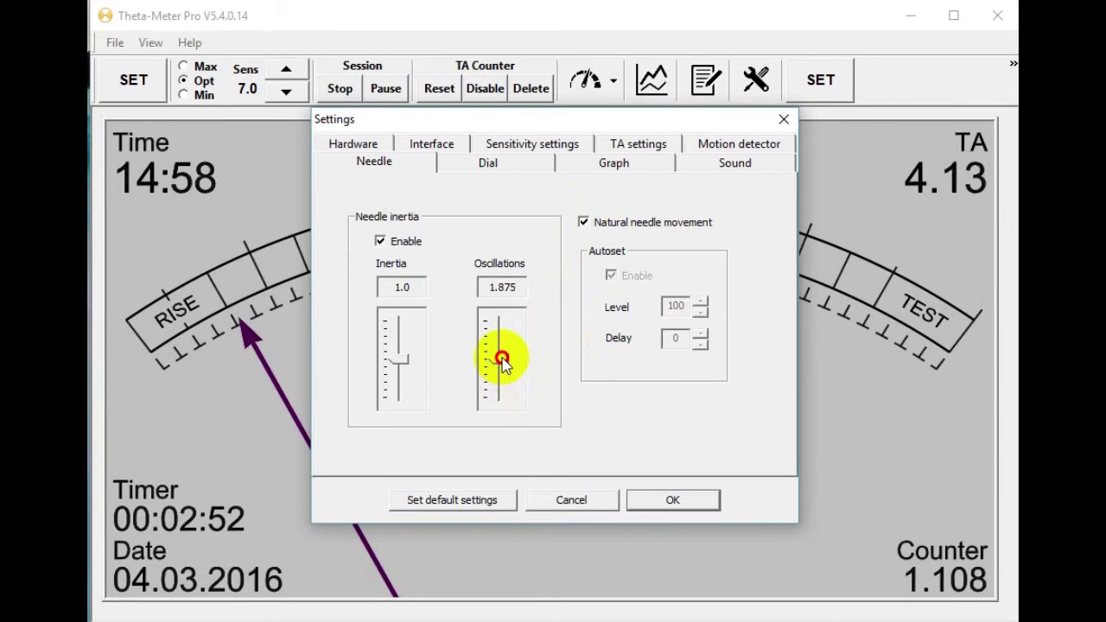
pyautogui.click(671, 501)
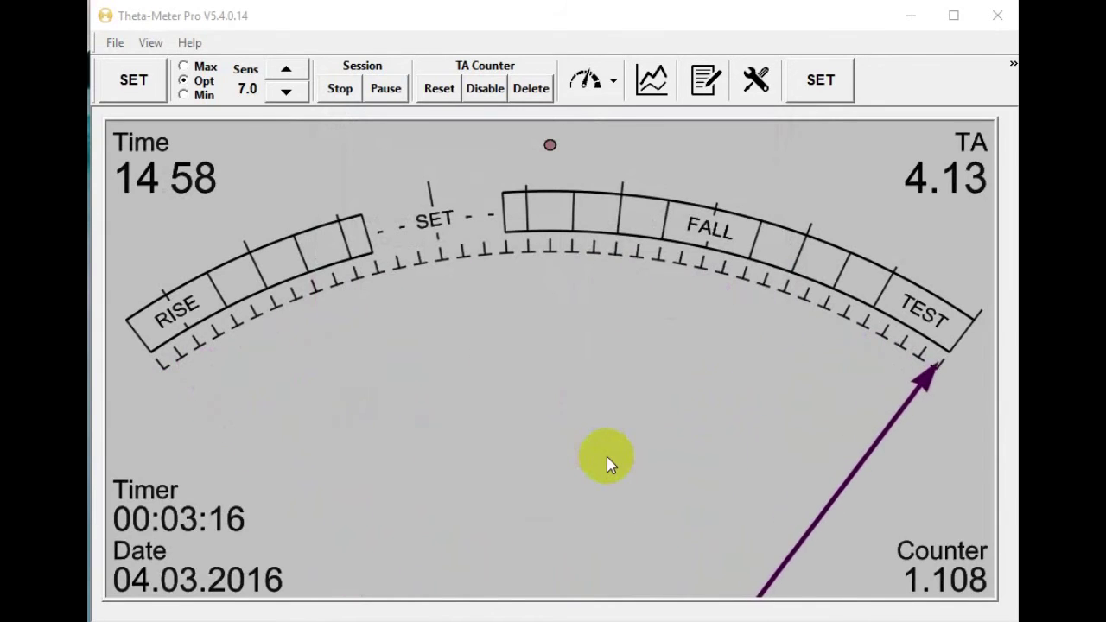
pyautogui.click(607, 456)
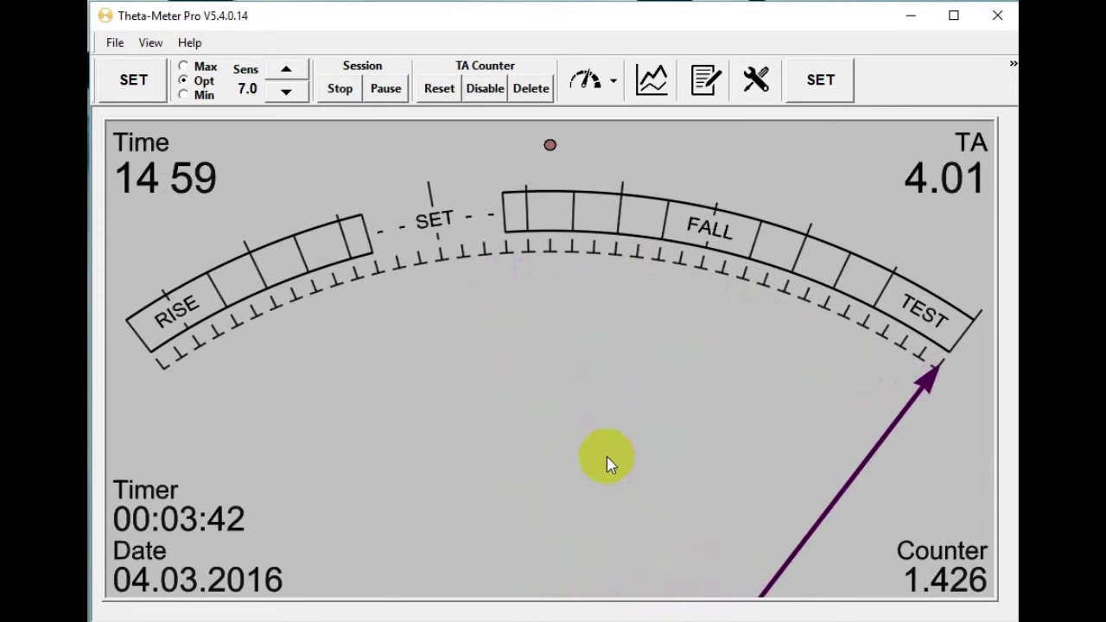
# Step: Disable natural needle movement and apply the change to restore Autoset behaviour on the dial
pyautogui.click(757, 82)
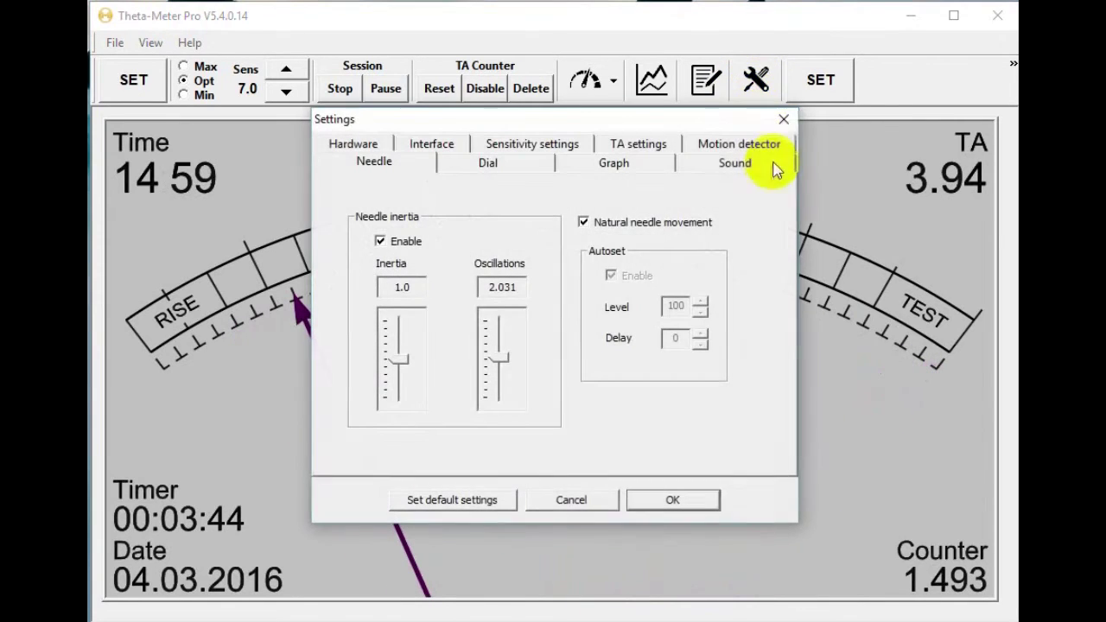
pyautogui.click(584, 223)
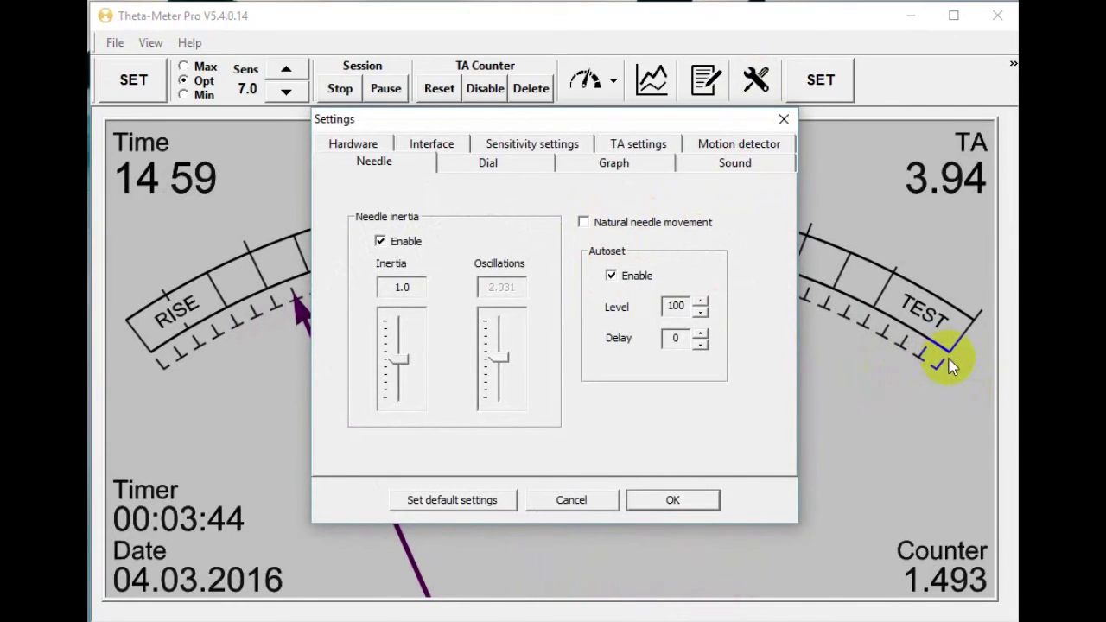
pyautogui.click(669, 499)
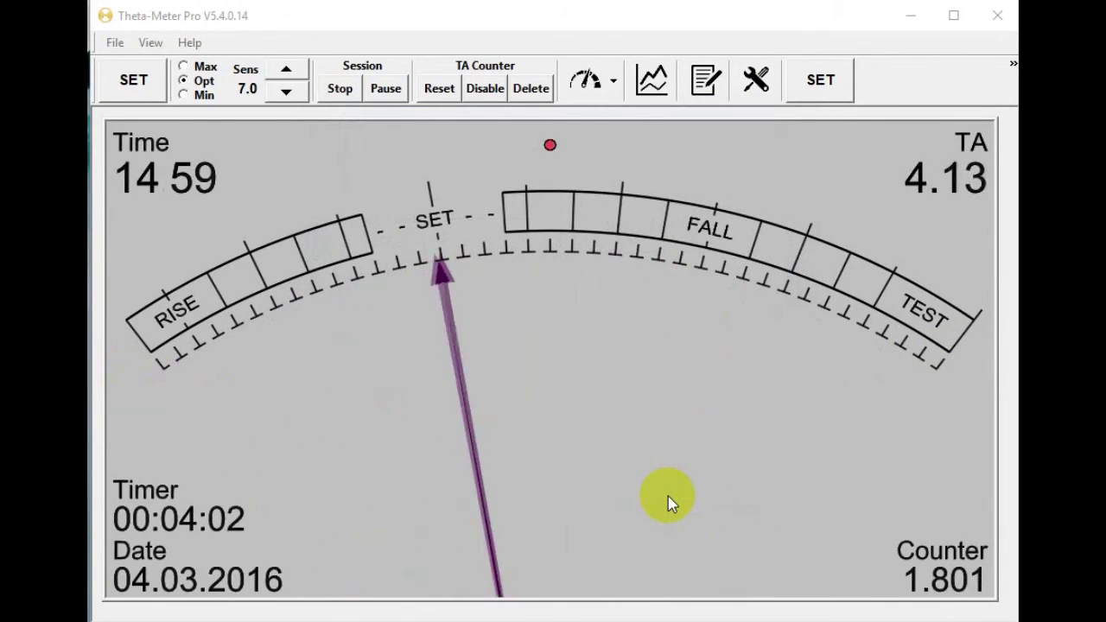
# Step: Disable Autoset in the needle settings and apply the change to see the needle without it
pyautogui.click(749, 84)
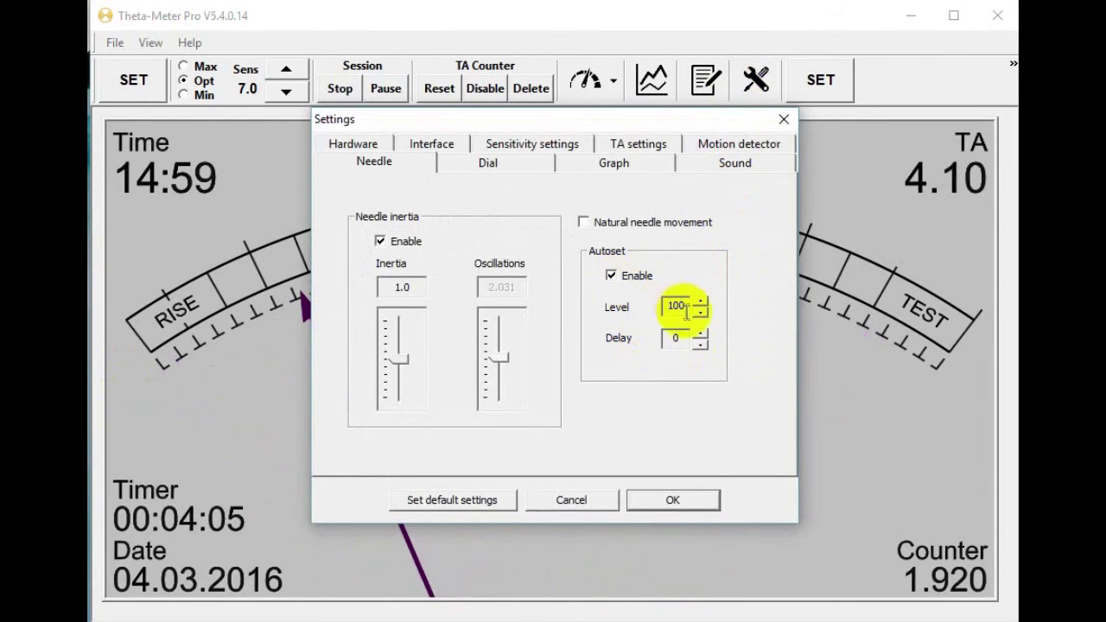
pyautogui.click(611, 276)
pyautogui.click(681, 501)
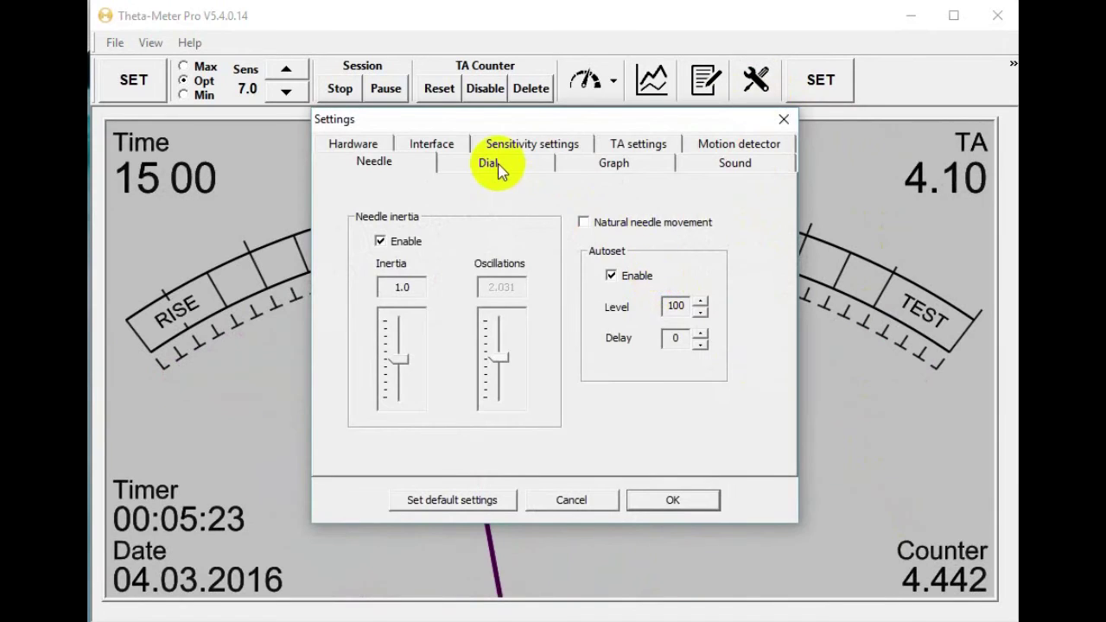
# Step: Set the indicator window colors to a black needle, green dial and red text, and apply them
pyautogui.click(492, 165)
pyautogui.click(662, 337)
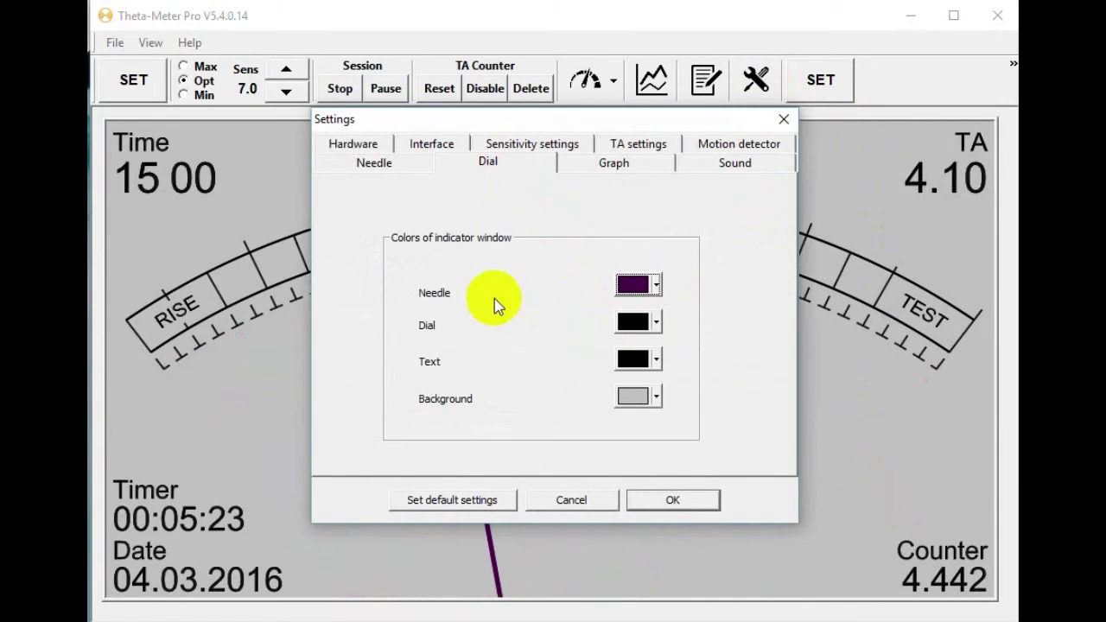
pyautogui.click(657, 288)
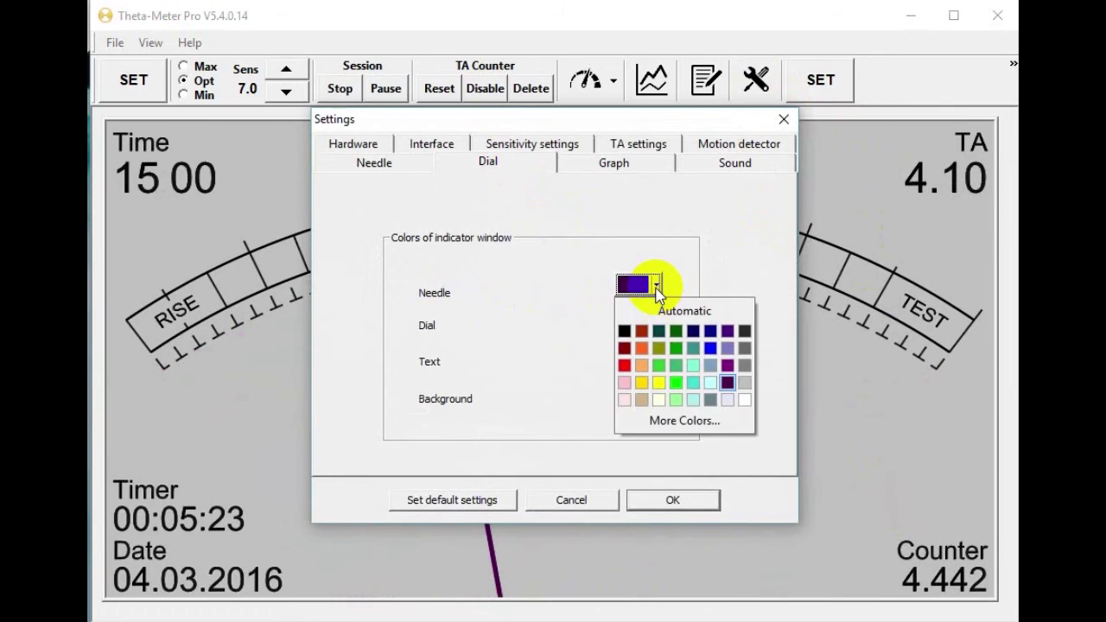
pyautogui.click(624, 331)
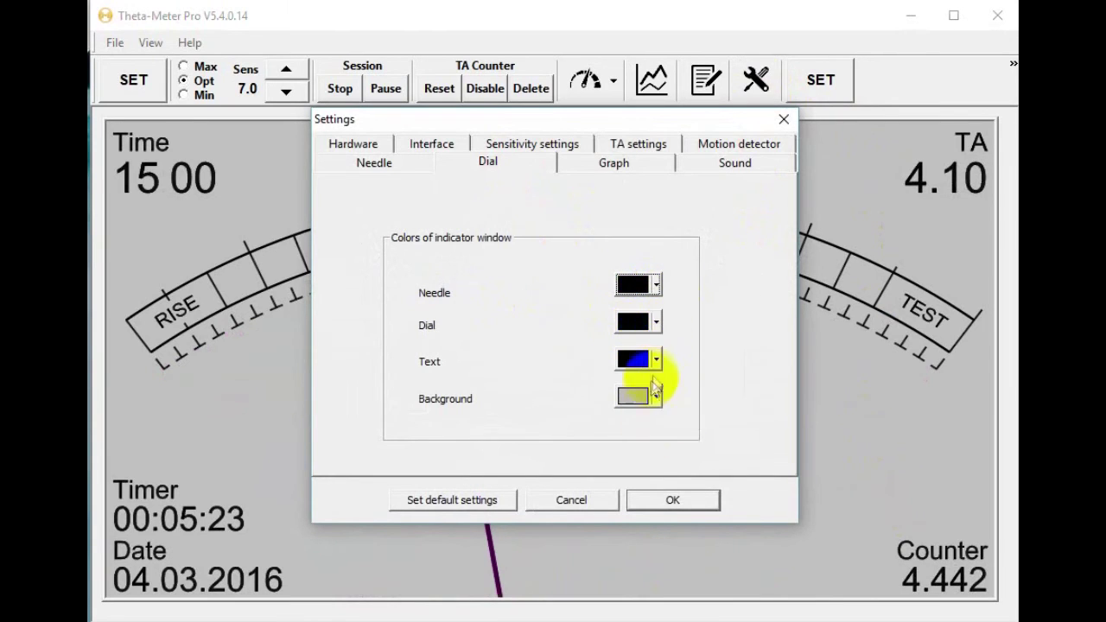
pyautogui.click(656, 325)
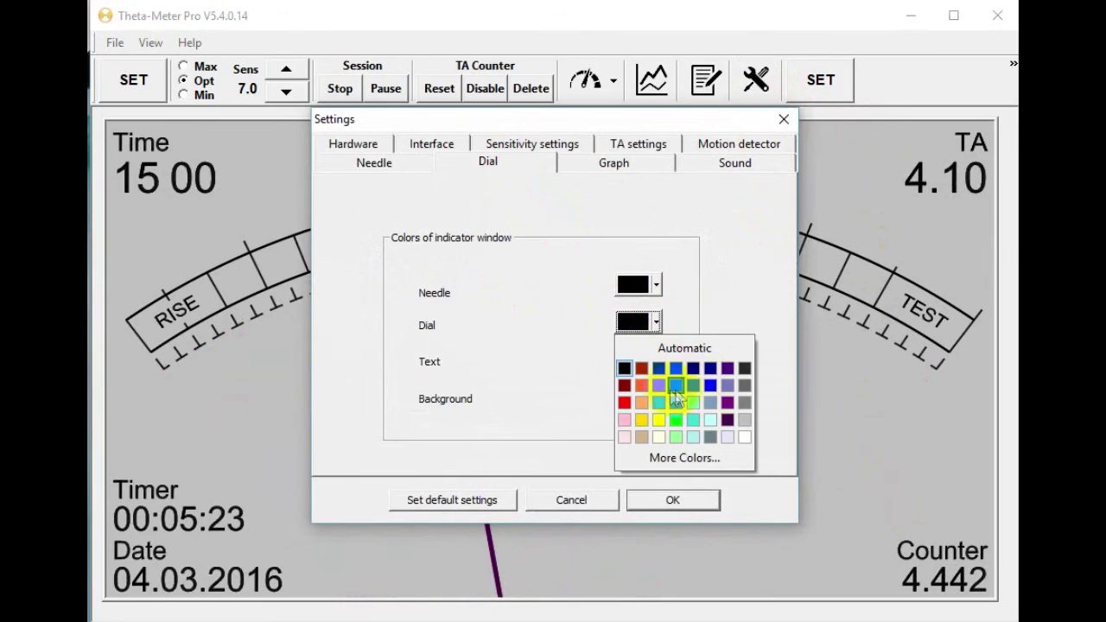
pyautogui.click(677, 403)
pyautogui.click(657, 361)
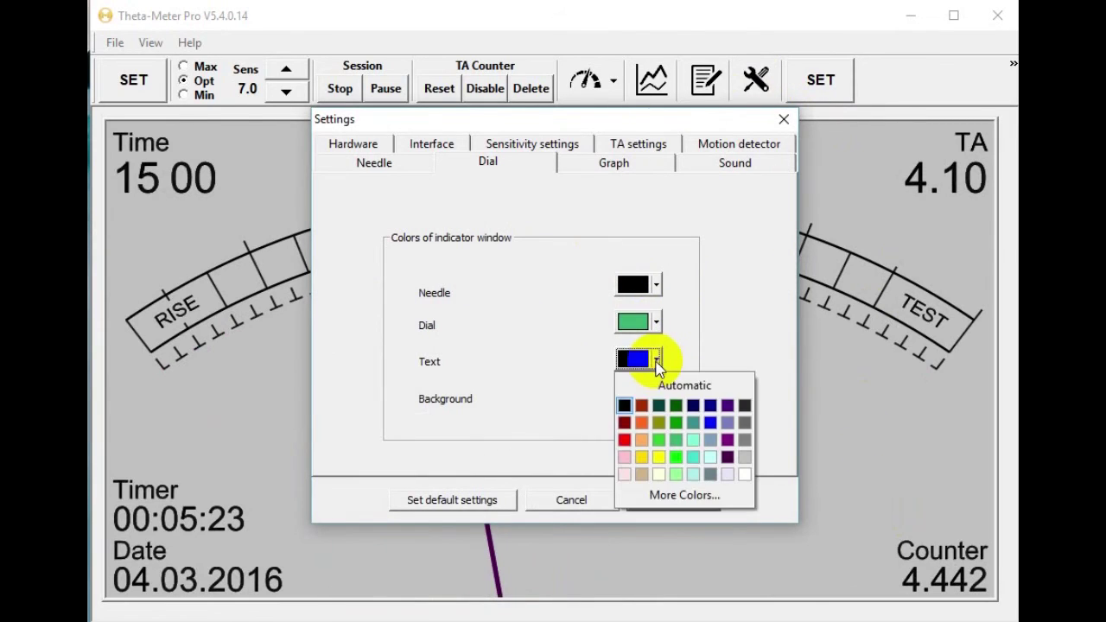
pyautogui.click(625, 441)
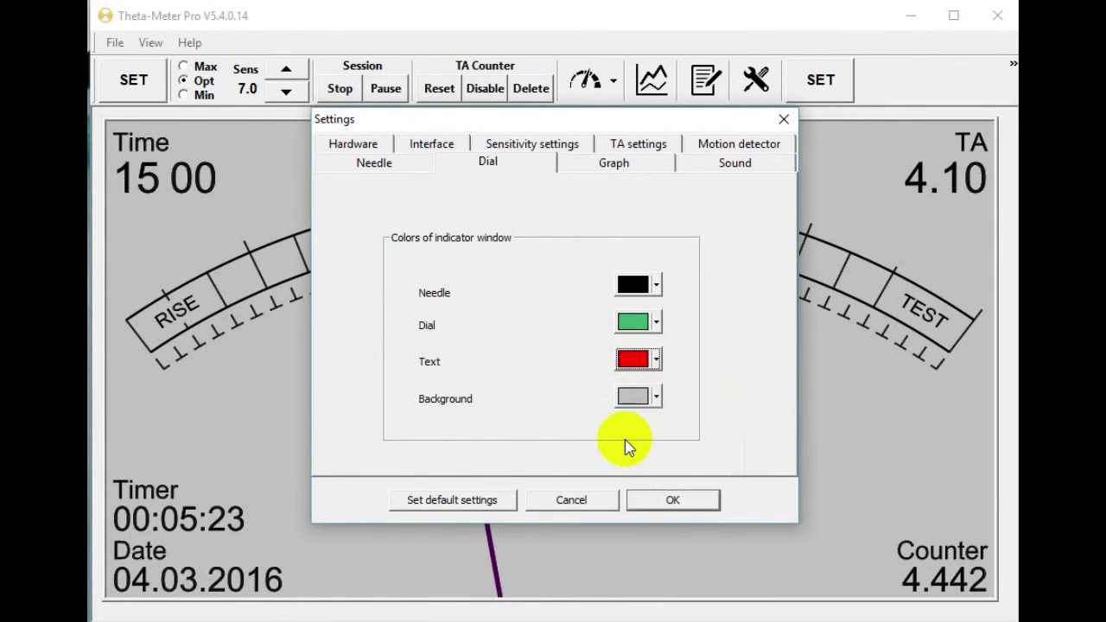
pyautogui.click(674, 501)
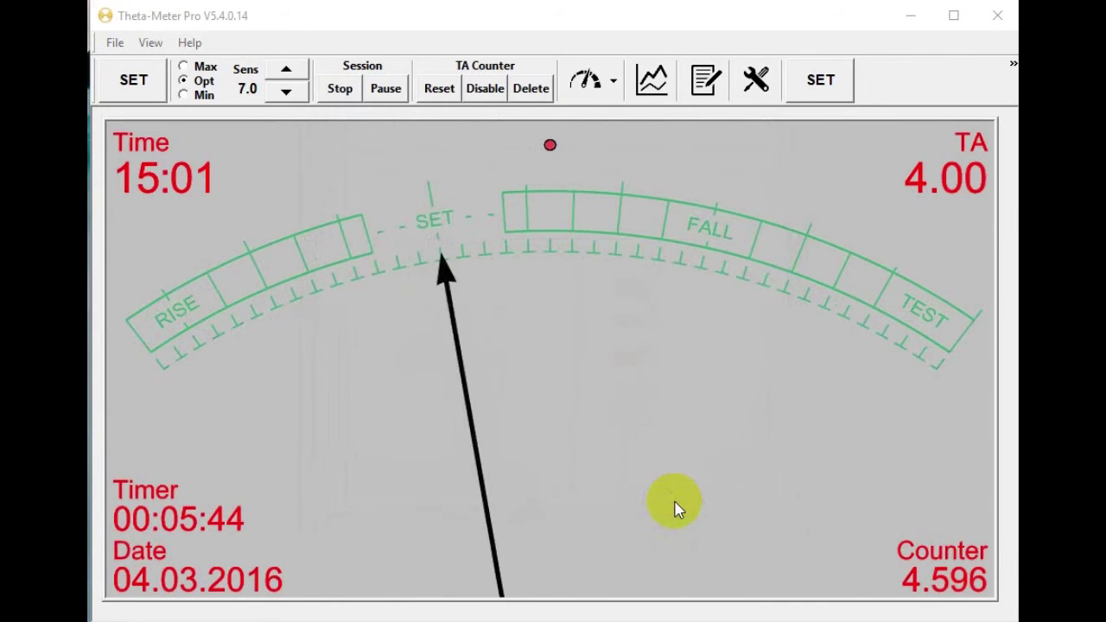
# Step: Set the dial and text colors of the indicator window to black and apply them
pyautogui.click(759, 82)
pyautogui.click(660, 326)
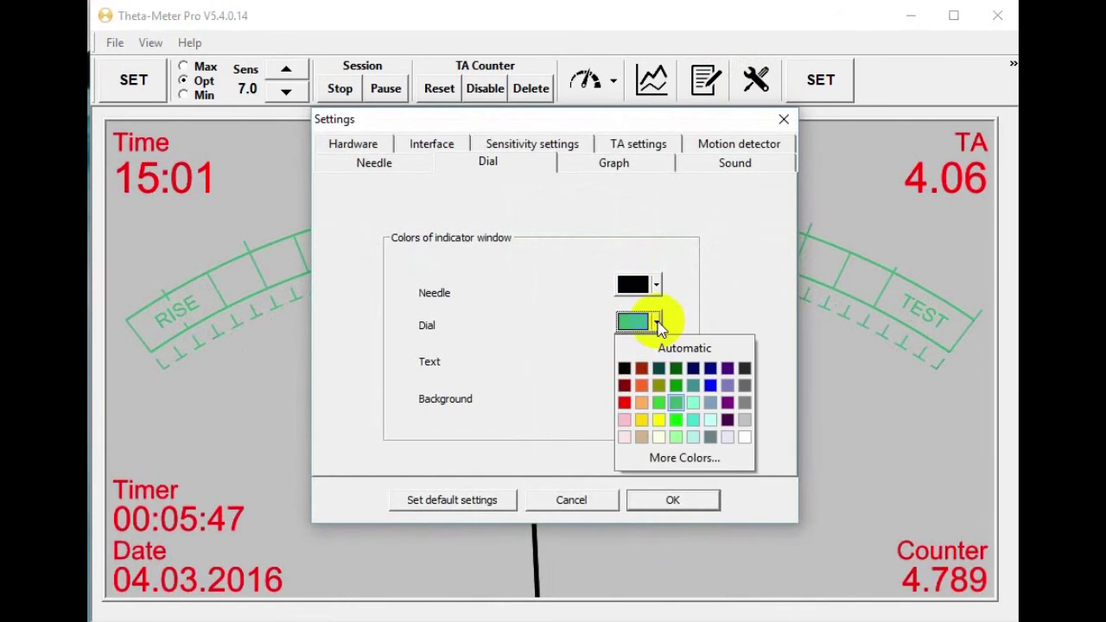
pyautogui.click(620, 369)
pyautogui.click(656, 362)
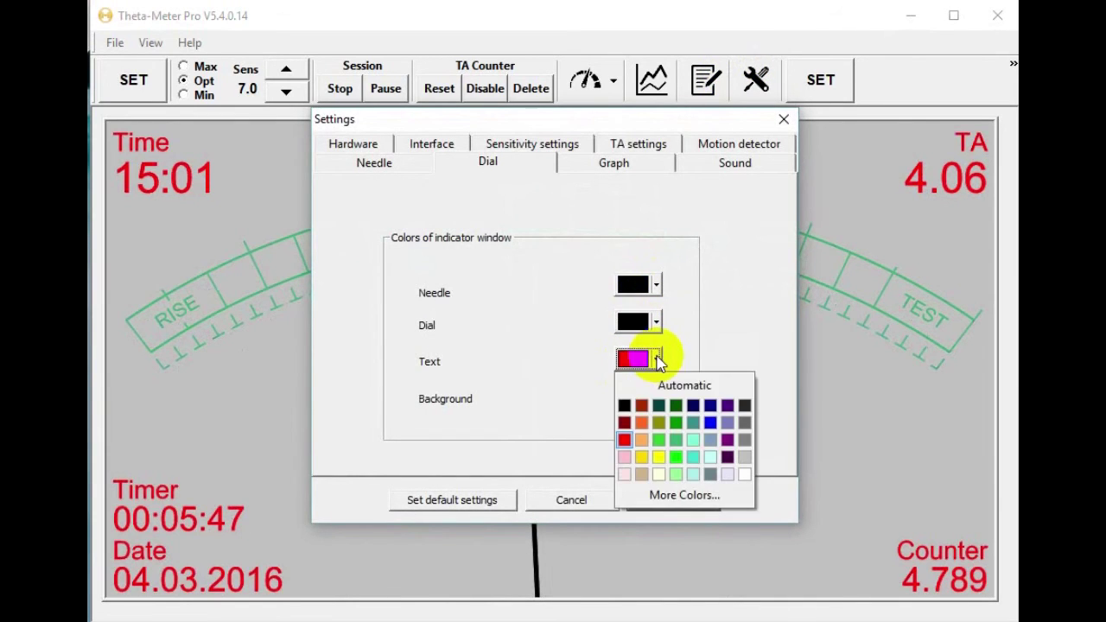
pyautogui.click(622, 407)
pyautogui.click(674, 501)
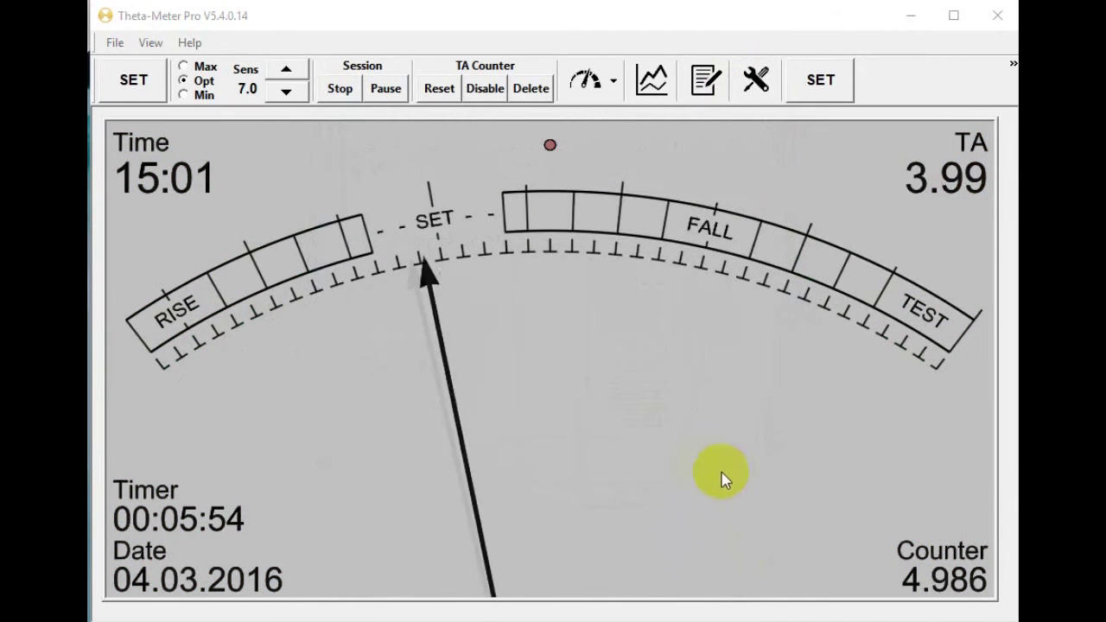
# Step: Review the graph settings for mode, display length and bars, close them, and show the graph window
pyautogui.click(756, 80)
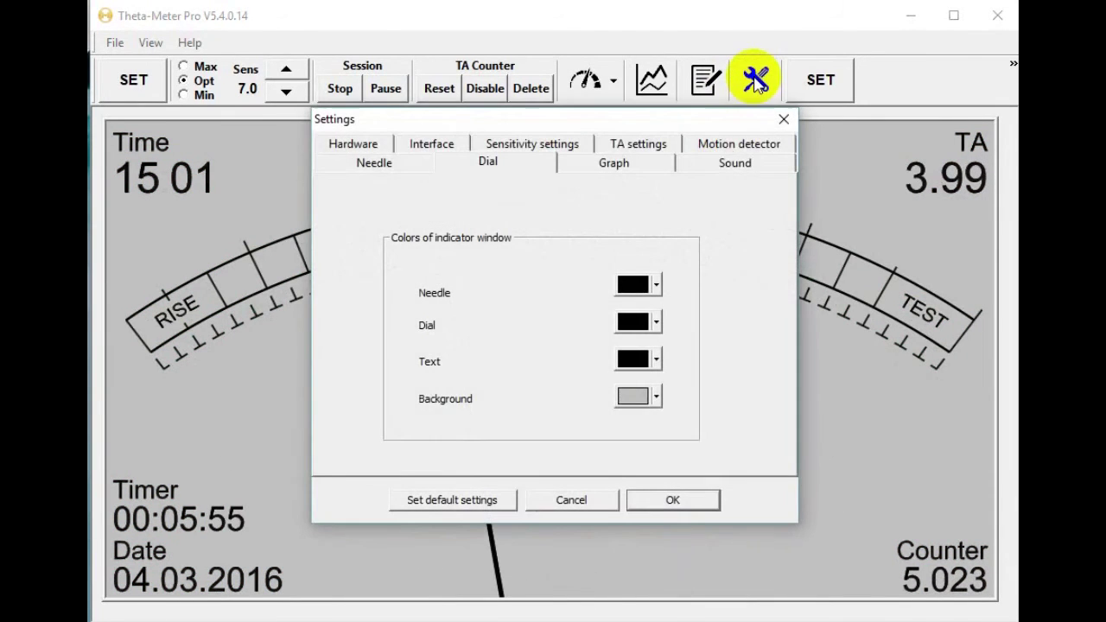
pyautogui.click(615, 164)
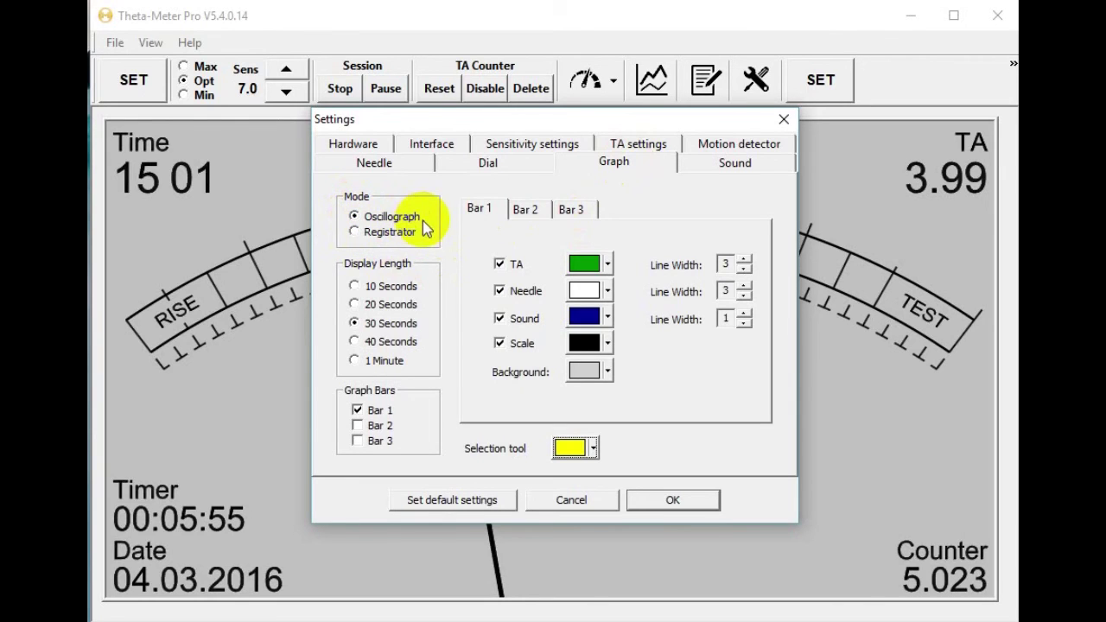
pyautogui.click(682, 504)
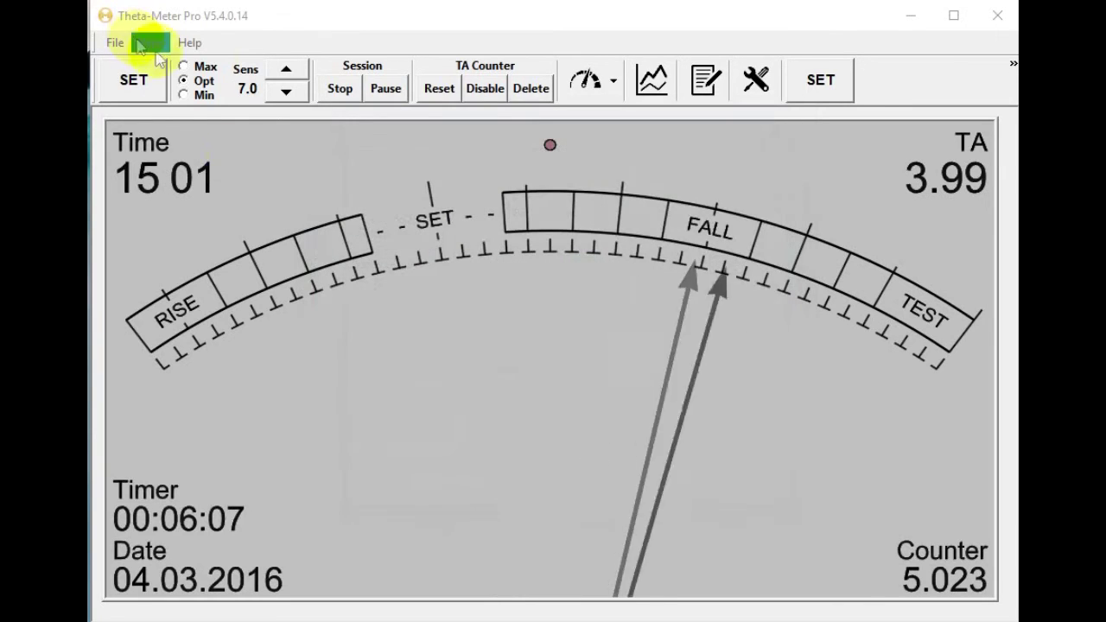
pyautogui.click(151, 43)
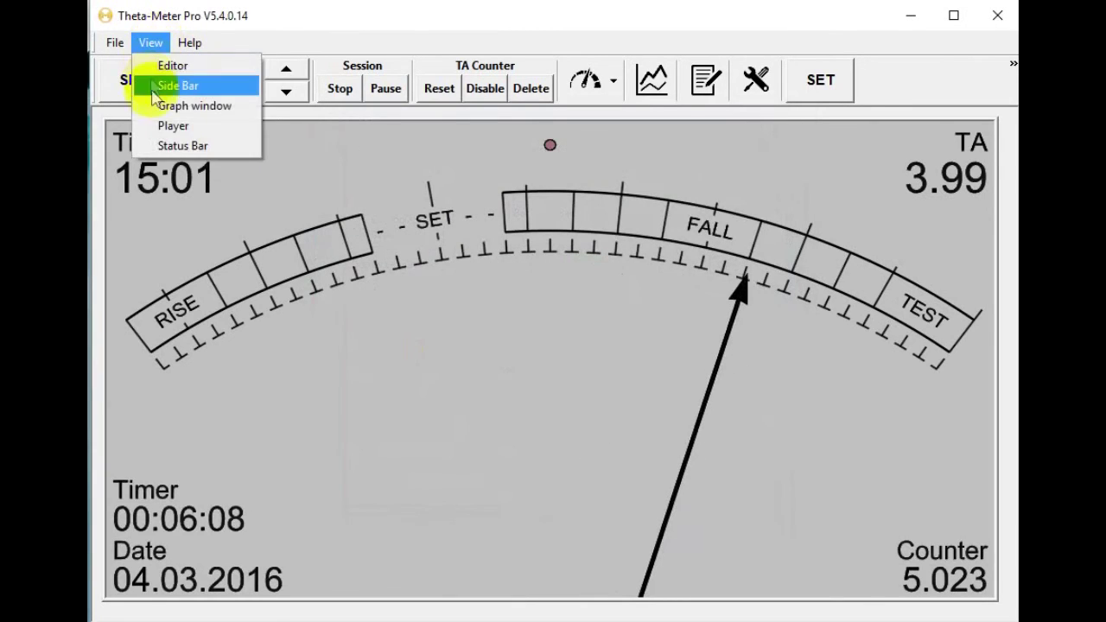
pyautogui.click(192, 107)
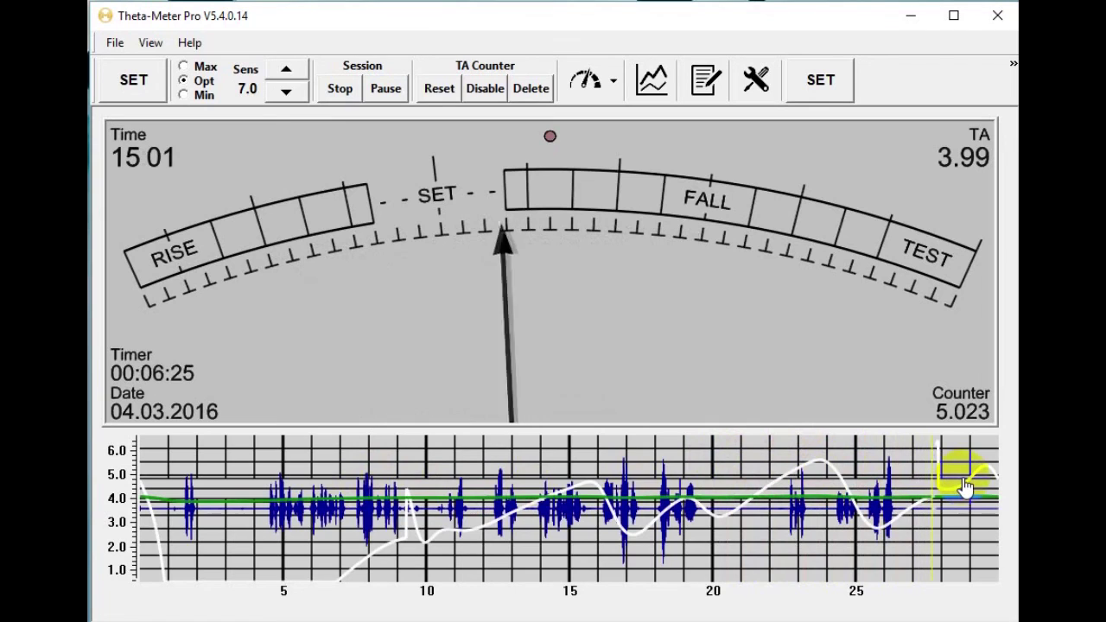
# Step: Set the graph mode to Registrator and turn off the Sound trace in Bar 1, applying each change
pyautogui.click(753, 76)
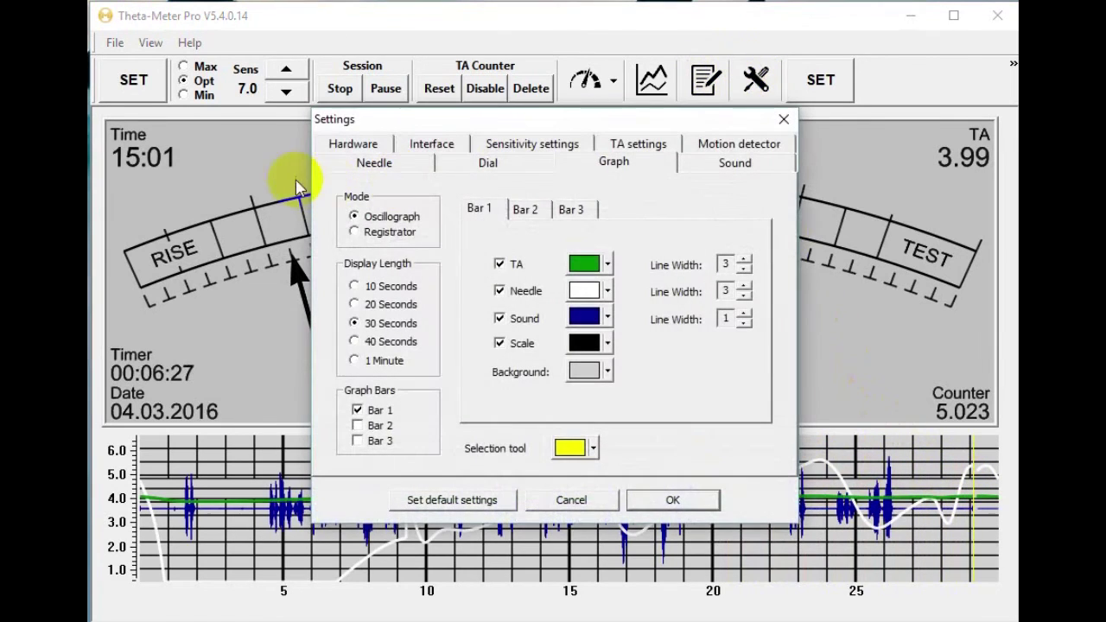
pyautogui.click(667, 501)
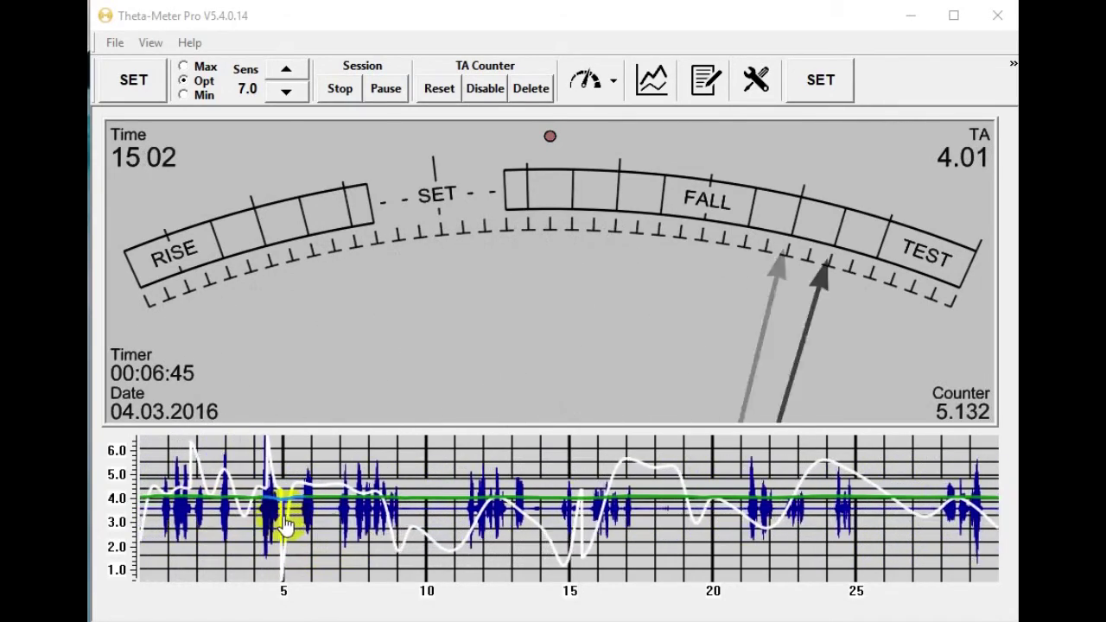
pyautogui.click(754, 78)
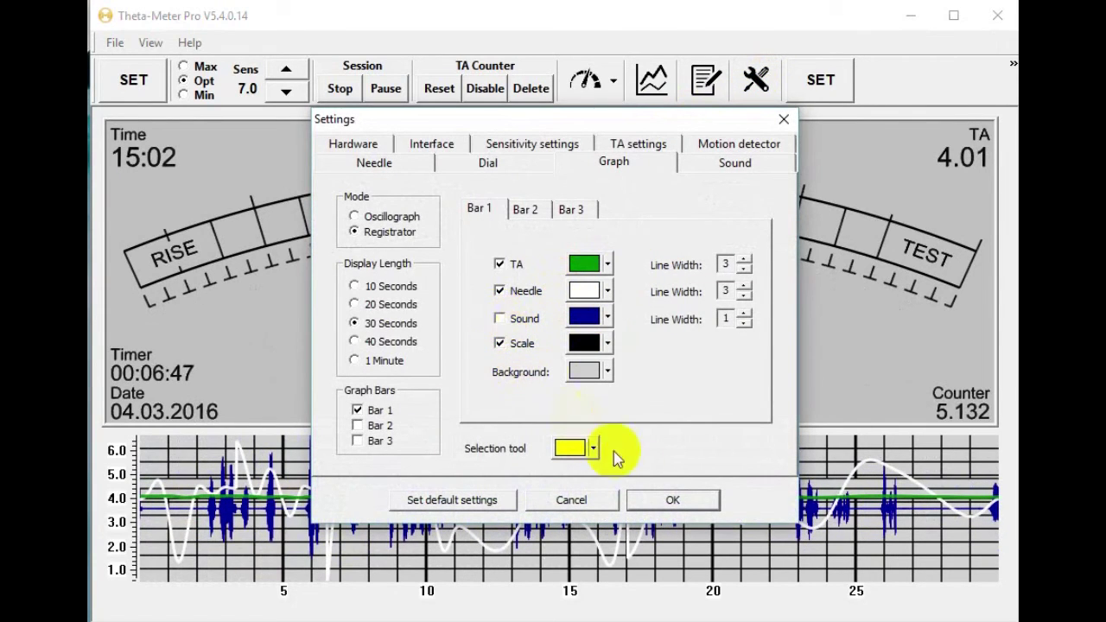
pyautogui.click(652, 506)
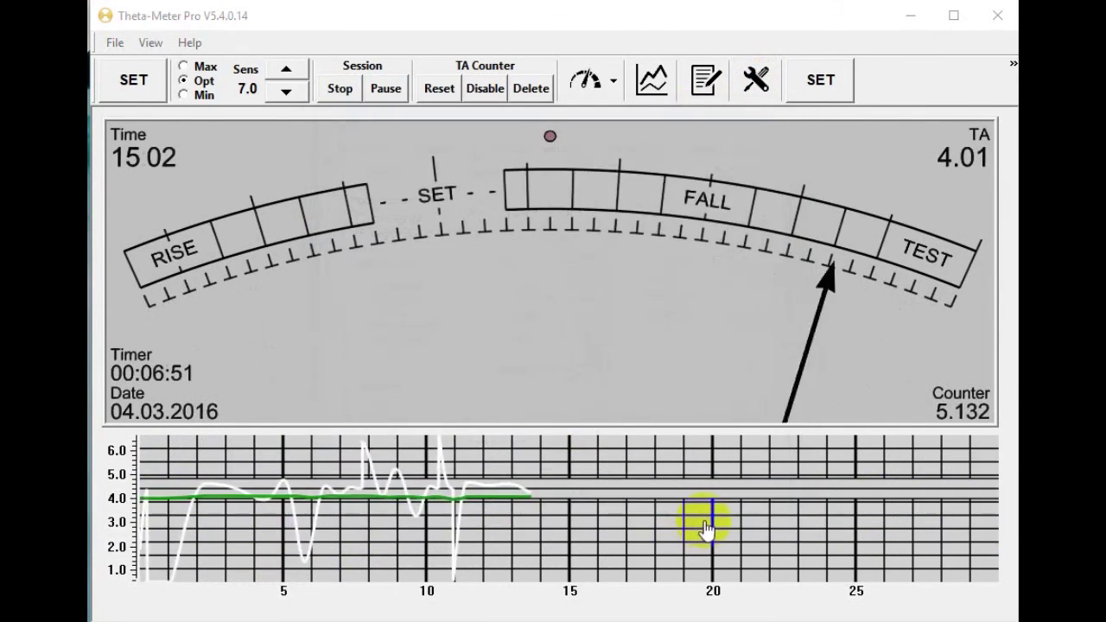
# Step: Set the graph's display length to 10 seconds and apply it
pyautogui.click(756, 79)
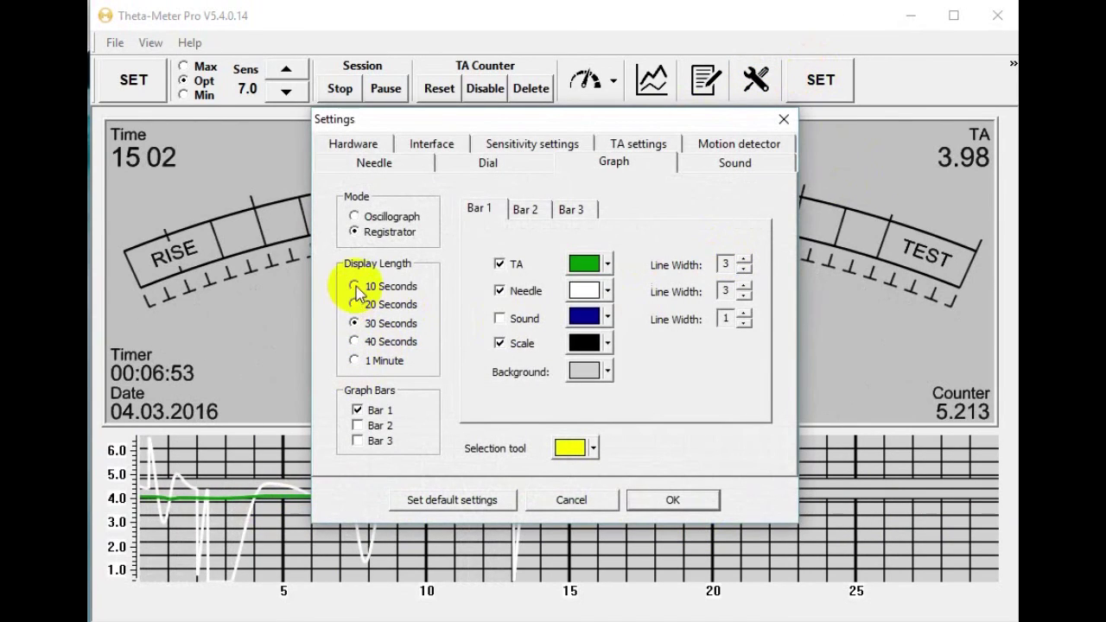
pyautogui.click(356, 286)
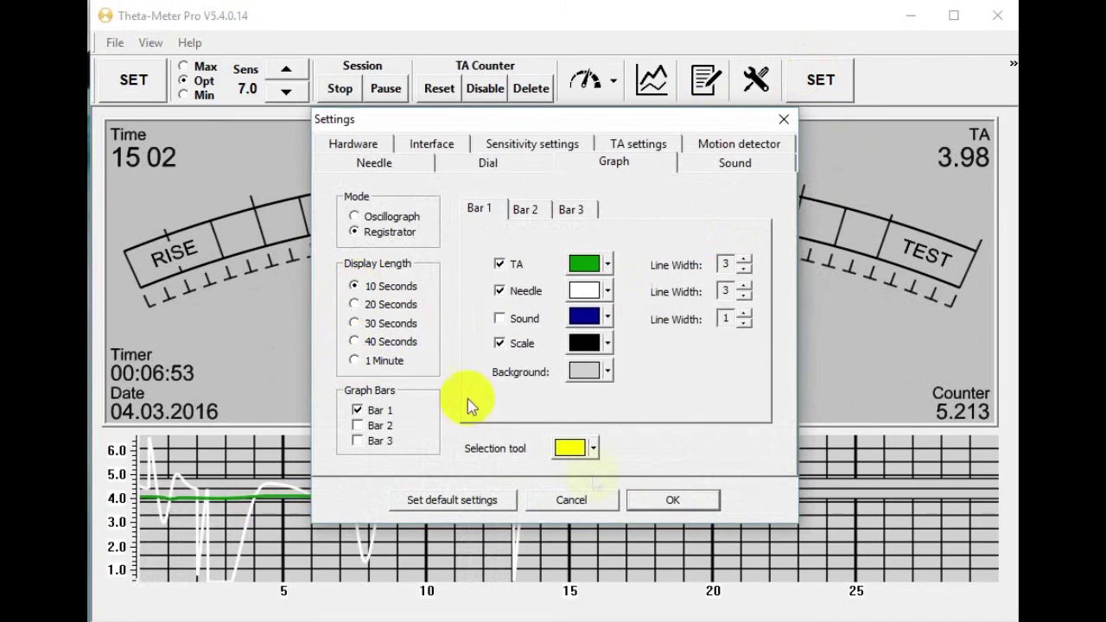
pyautogui.click(673, 502)
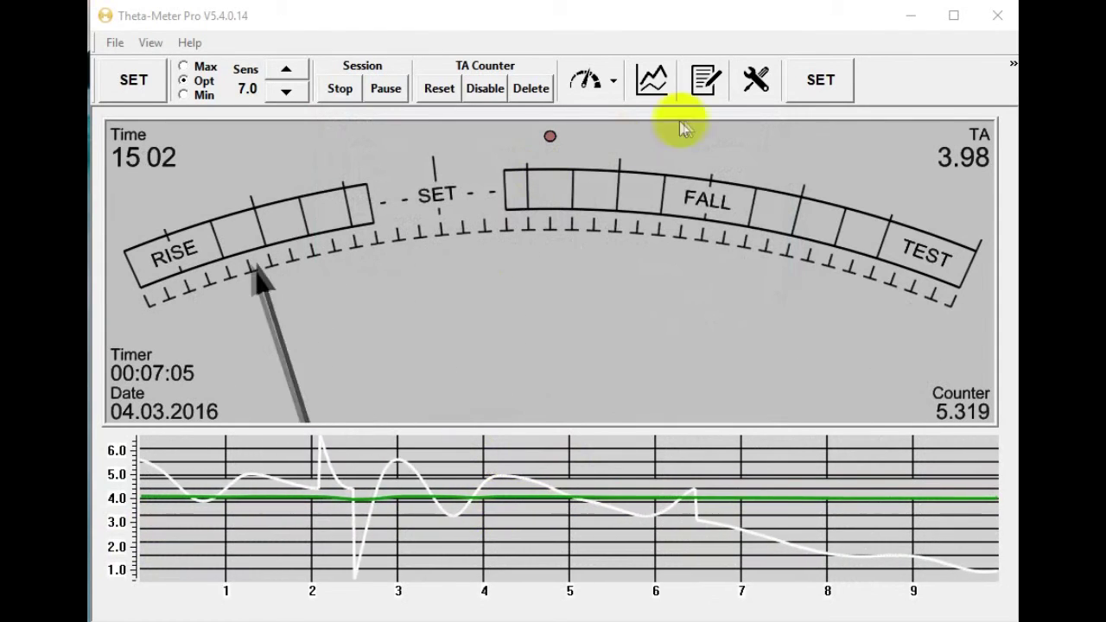
# Step: Enable graph Bar 2 with Sound and Scale but without TA and Needle, apply it, and enlarge the Bar 2 pane
pyautogui.click(756, 81)
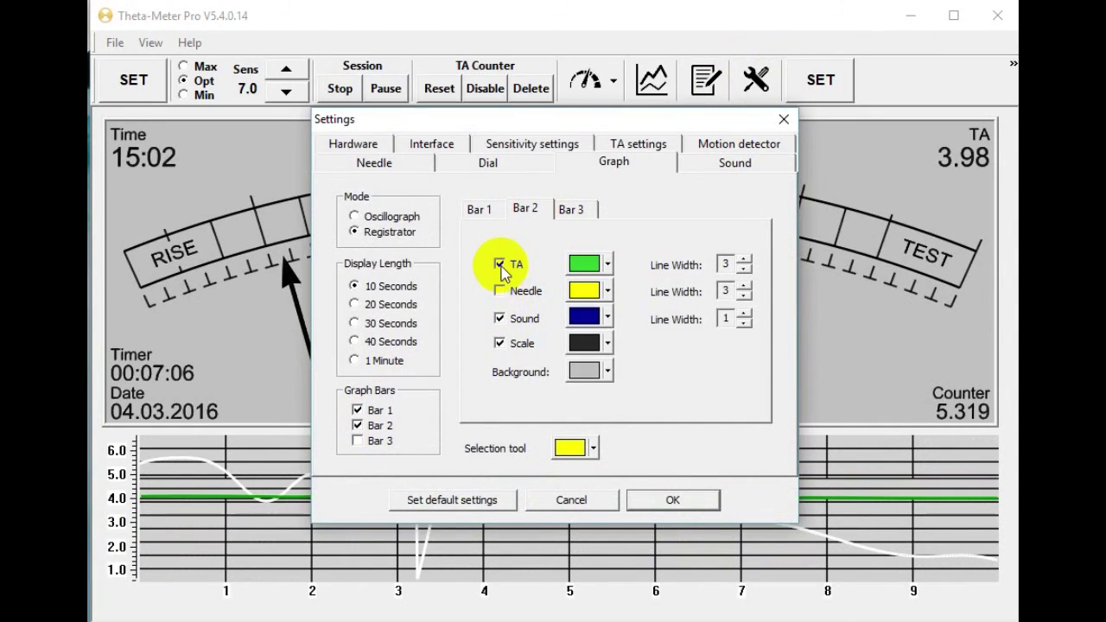
pyautogui.click(675, 501)
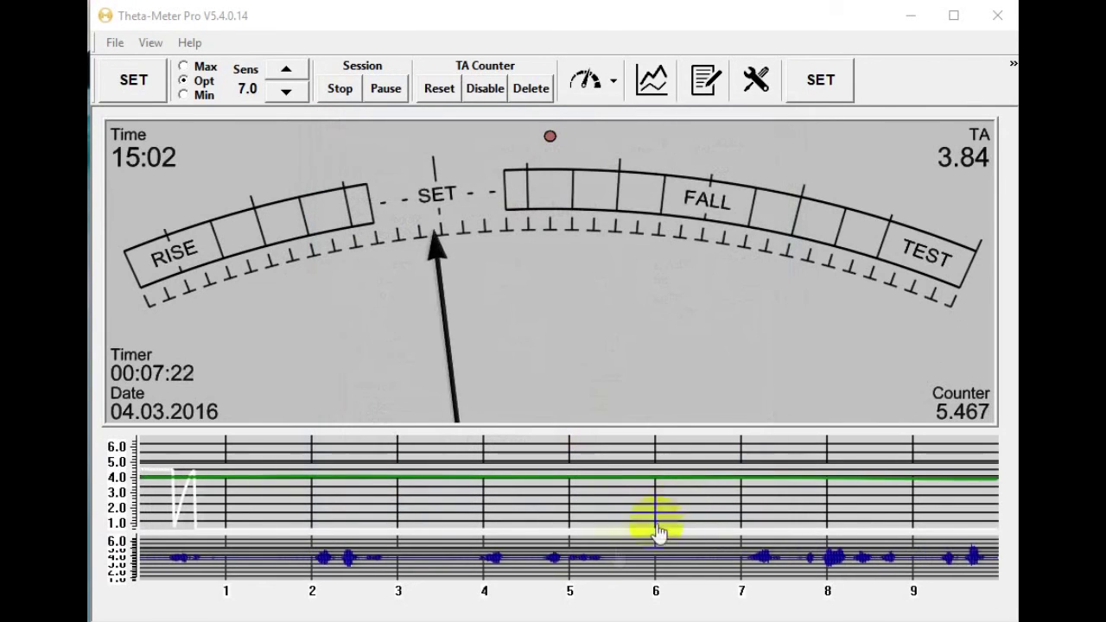
pyautogui.click(581, 534)
pyautogui.moveTo(581, 534); pyautogui.dragTo(587, 494)
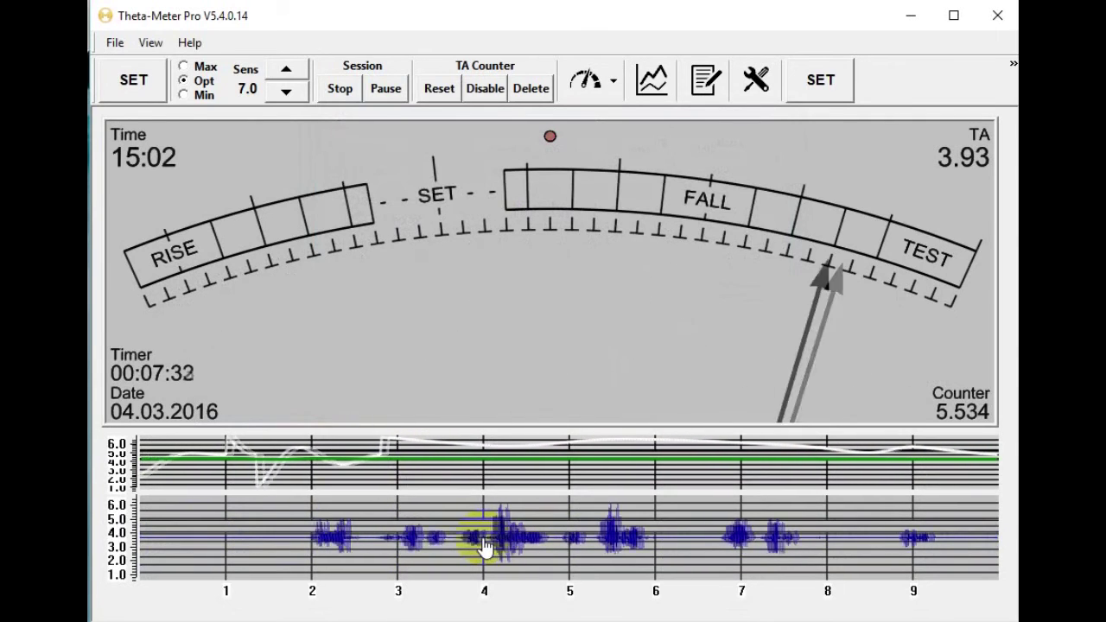
# Step: Clear the Sound and Scale options of Bar 2, disable the bar, and apply the graph settings
pyautogui.click(755, 82)
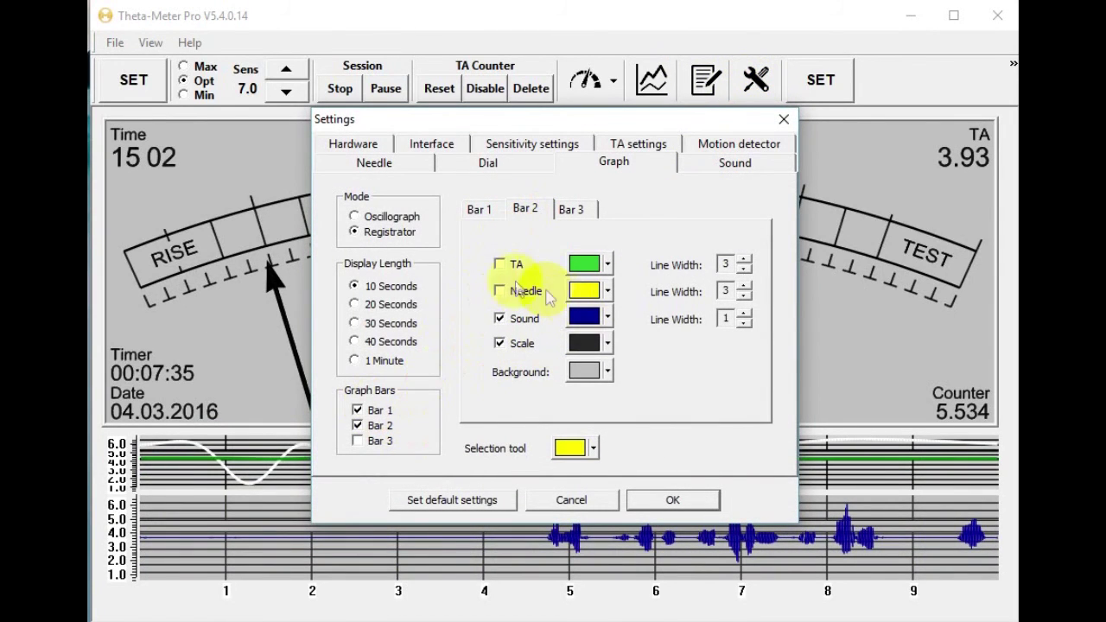
pyautogui.click(499, 344)
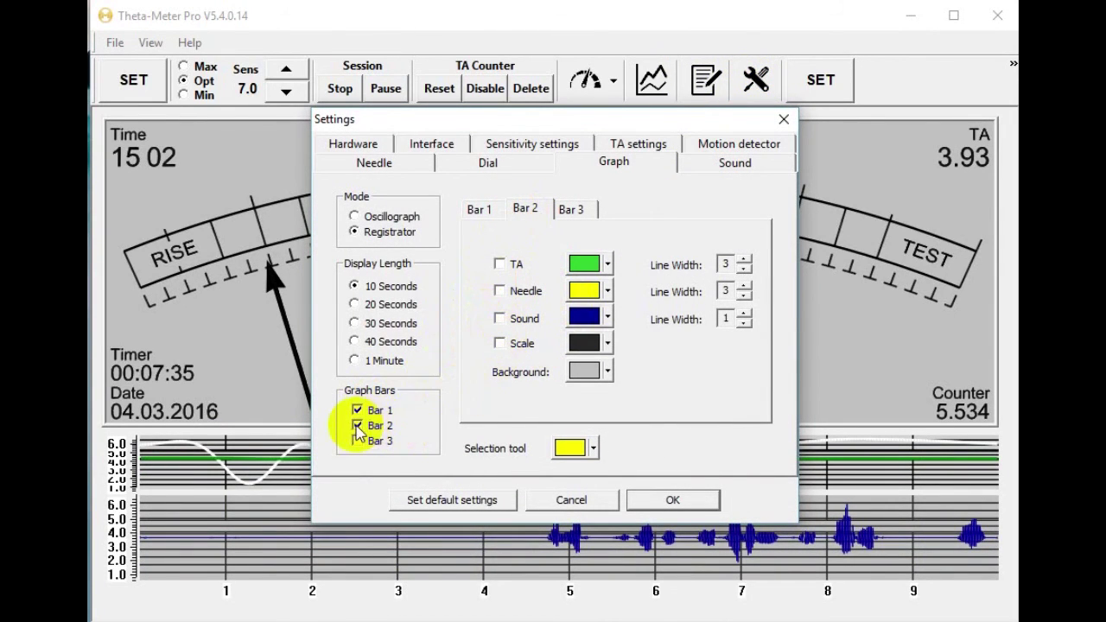
pyautogui.click(692, 508)
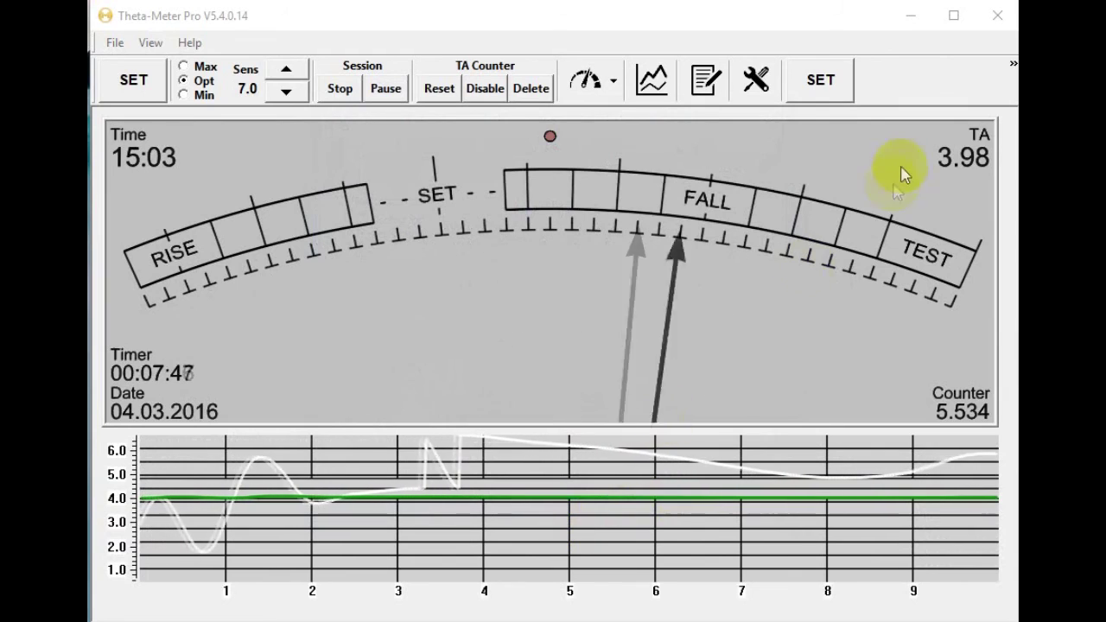
# Step: Set the graph's display length to 30 seconds, choose sound Mode4 (Fixed tones at different movements), and apply both
pyautogui.click(754, 82)
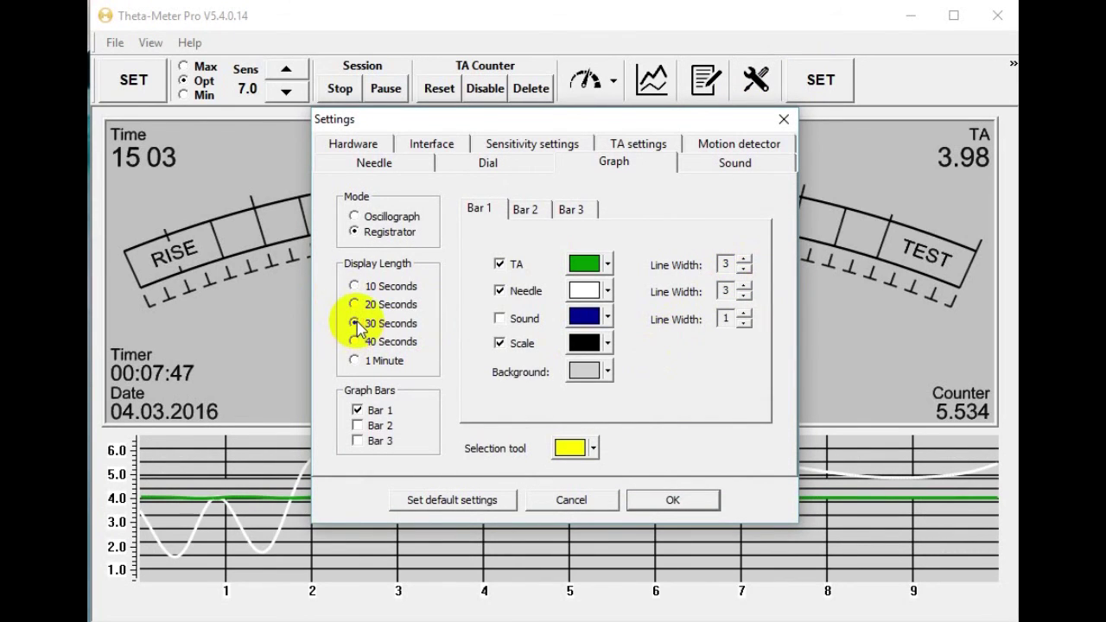
pyautogui.click(745, 167)
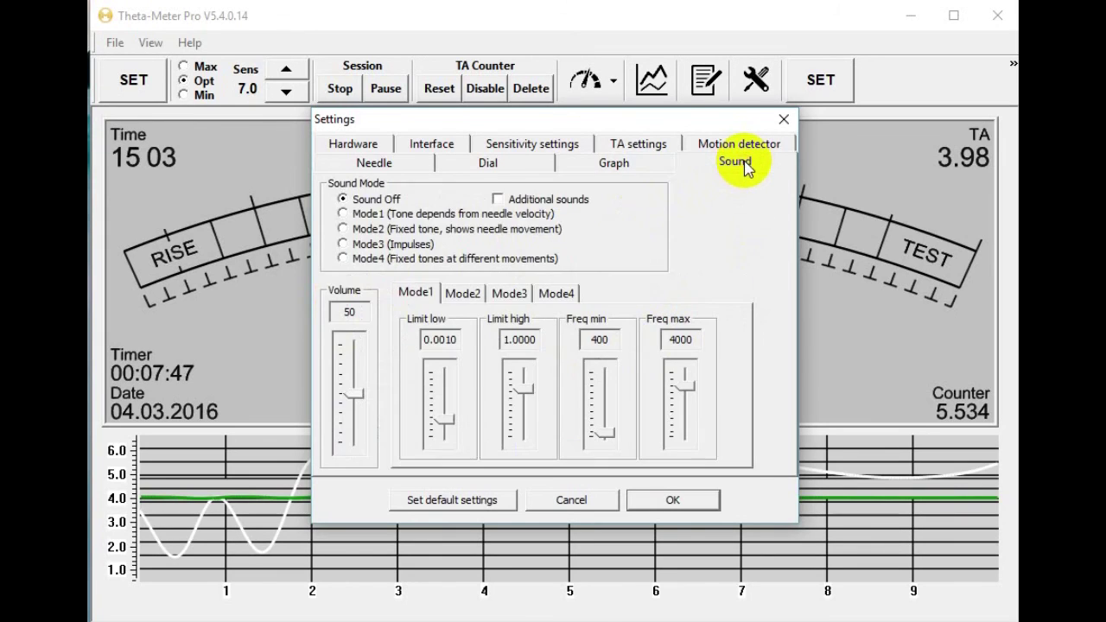
pyautogui.click(343, 260)
pyautogui.click(675, 500)
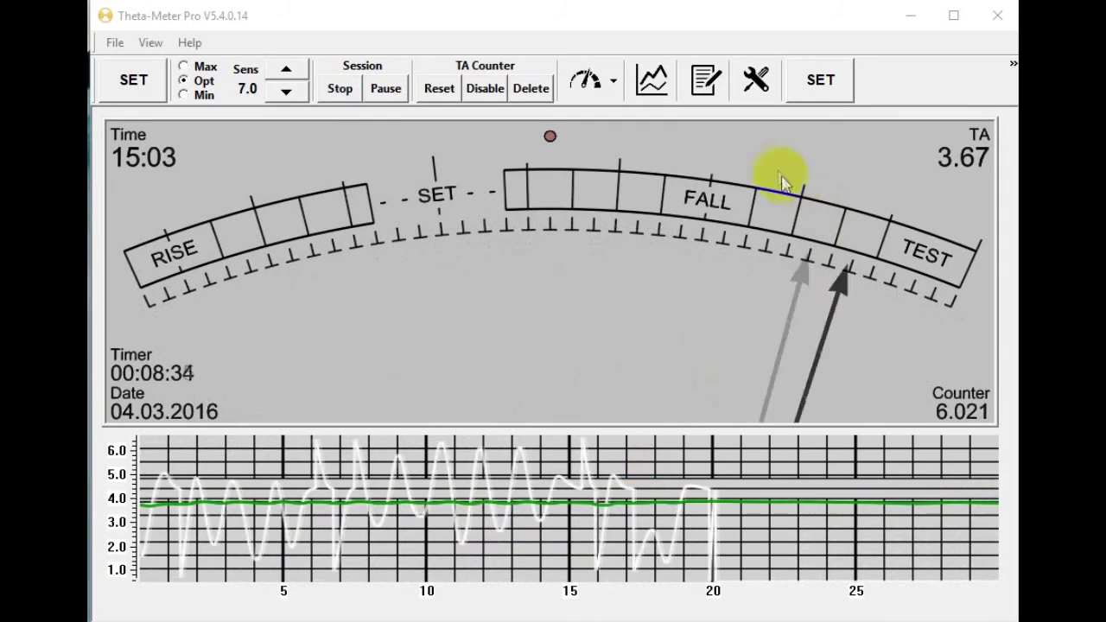
# Step: Turn off needle inertia, with Autoset enabled at level 100 and delay 0, and apply the needle settings
pyautogui.click(755, 83)
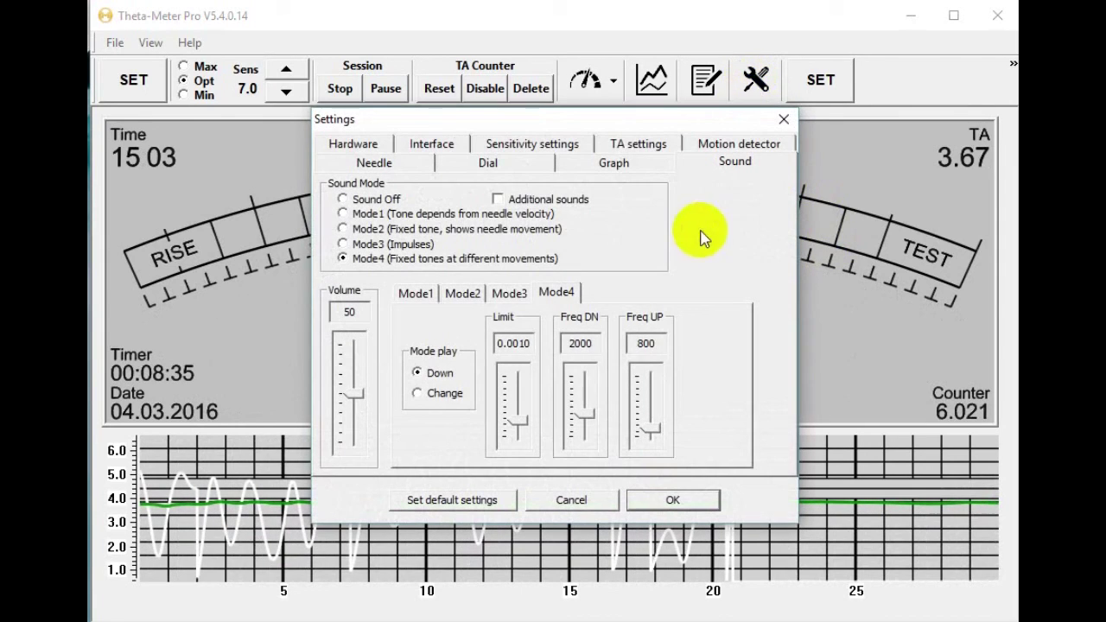
pyautogui.click(377, 163)
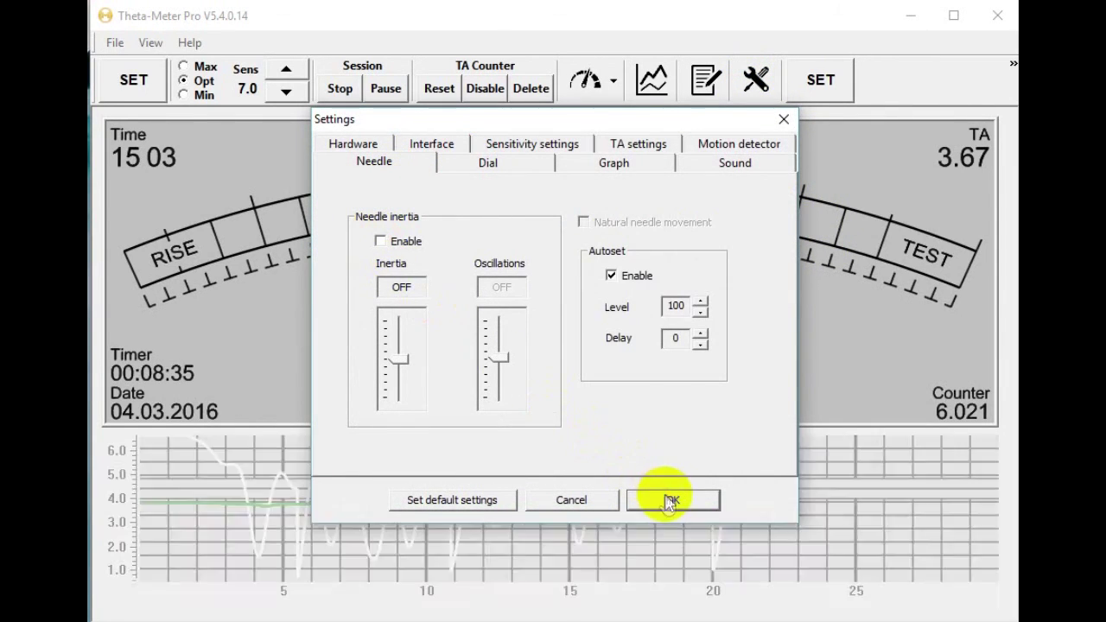
pyautogui.click(667, 498)
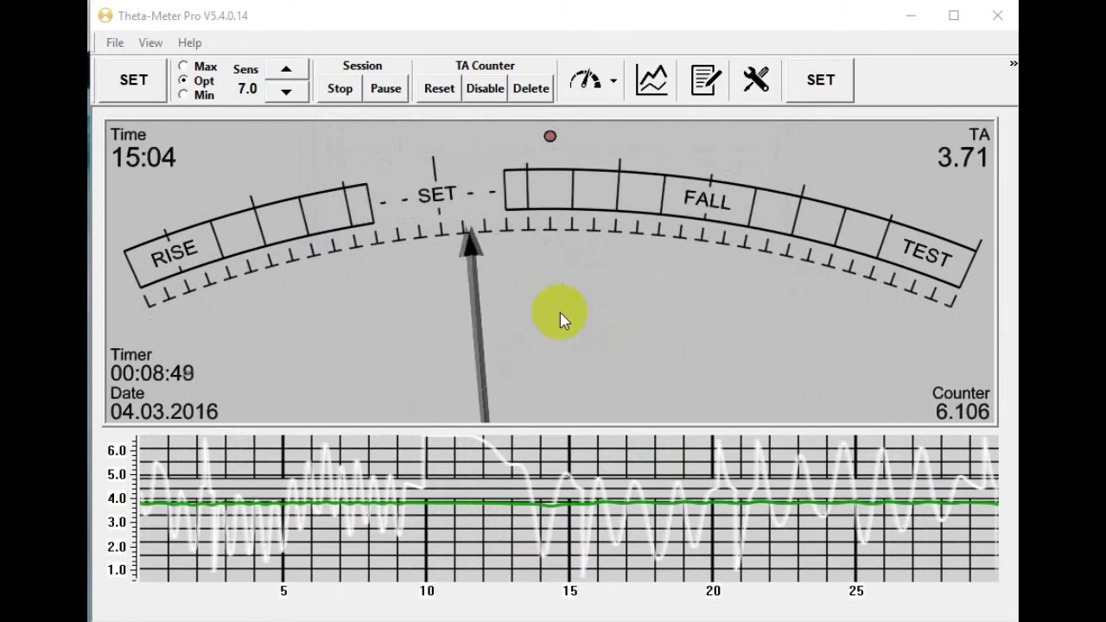
# Step: Check the needle settings, set the sound mode to Sound Off, and apply it
pyautogui.click(738, 87)
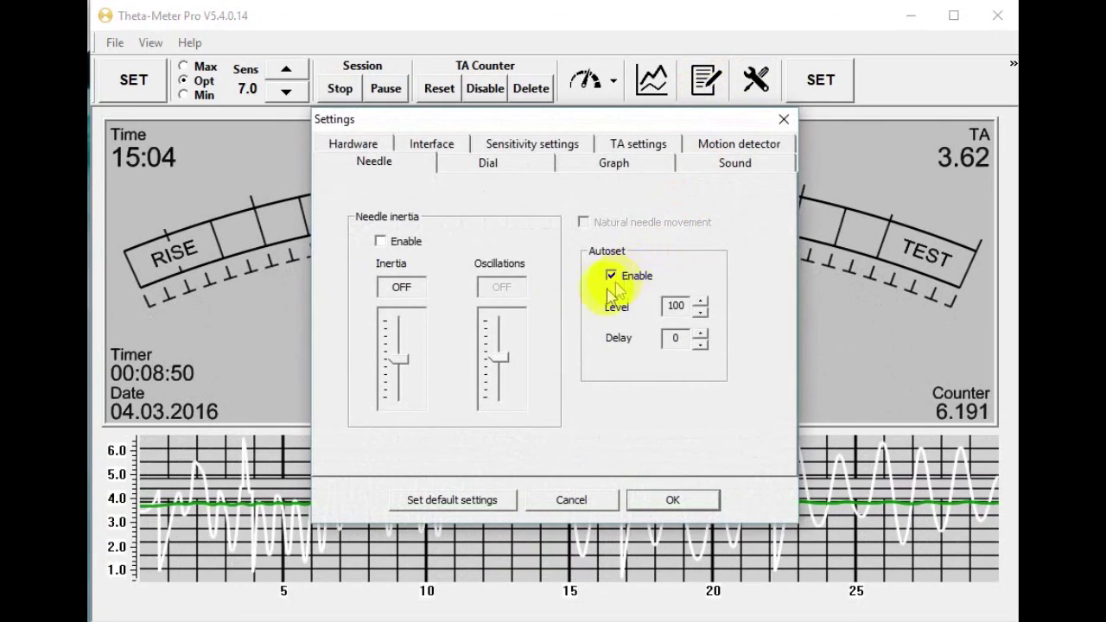
pyautogui.click(733, 163)
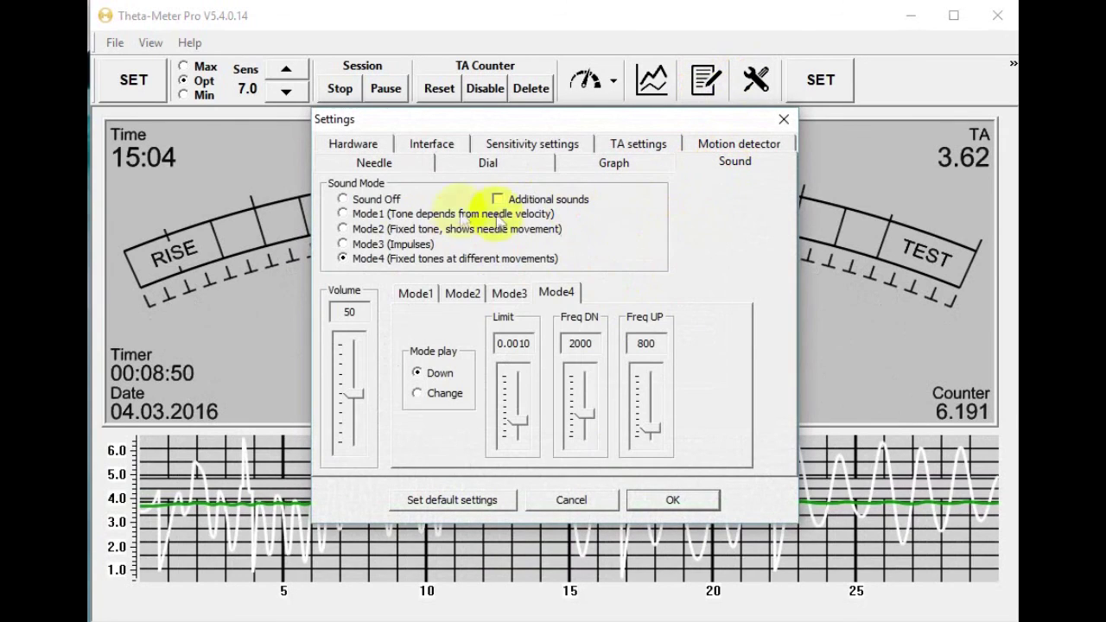
pyautogui.click(343, 199)
pyautogui.click(675, 501)
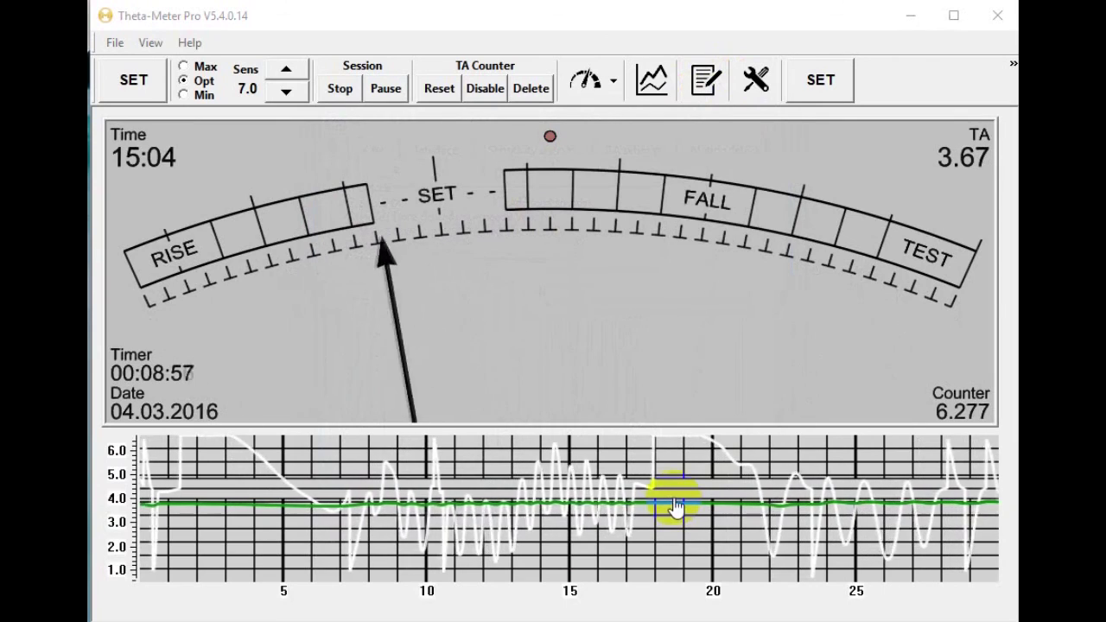